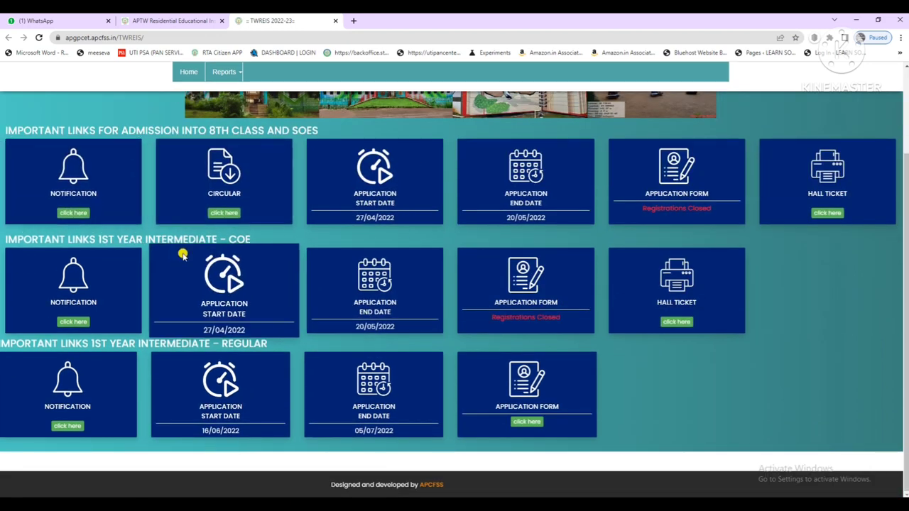
Open the application form for 1st Year Intermediate - Regular and skim through its sections
mouse_move(284, 346)
mouse_down()
mouse_move(6, 345)
mouse_move(294, 335)
mouse_up()
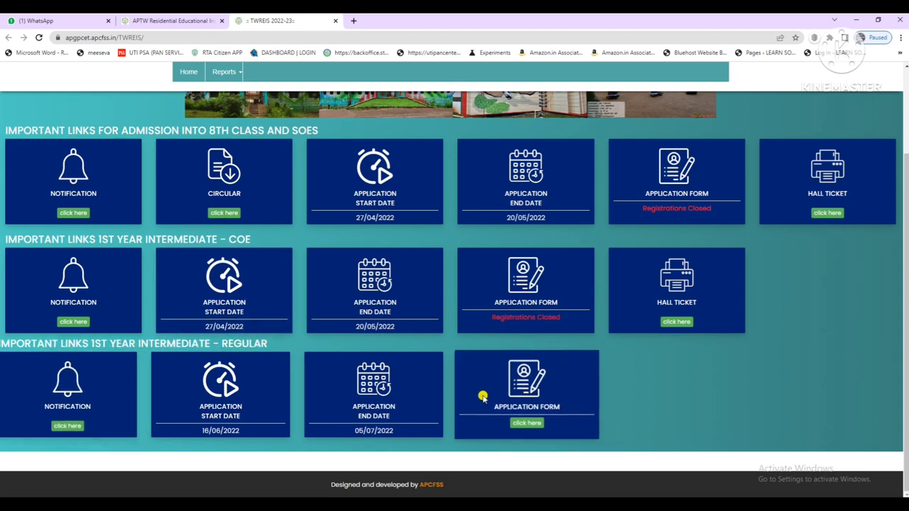
click(529, 423)
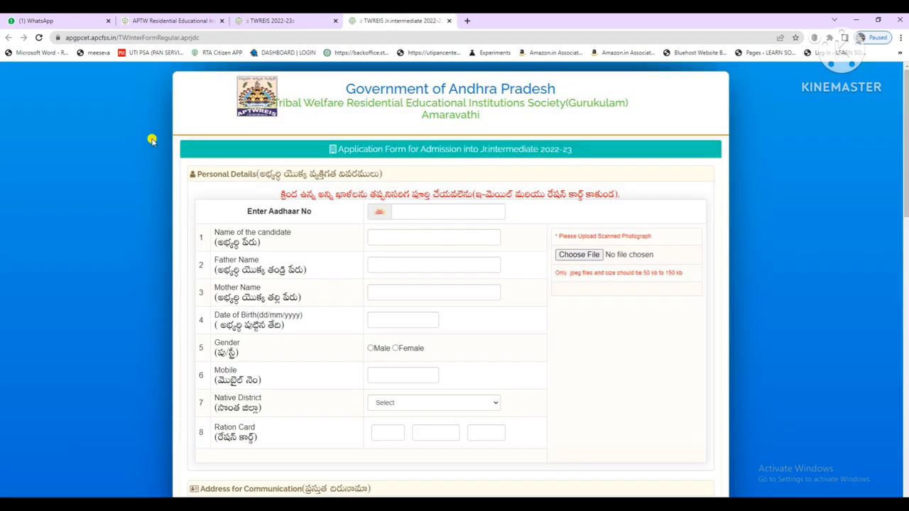
drag(355, 89, 574, 118)
click(574, 123)
scroll(548, 266, down, 5)
scroll(551, 263, down, 3)
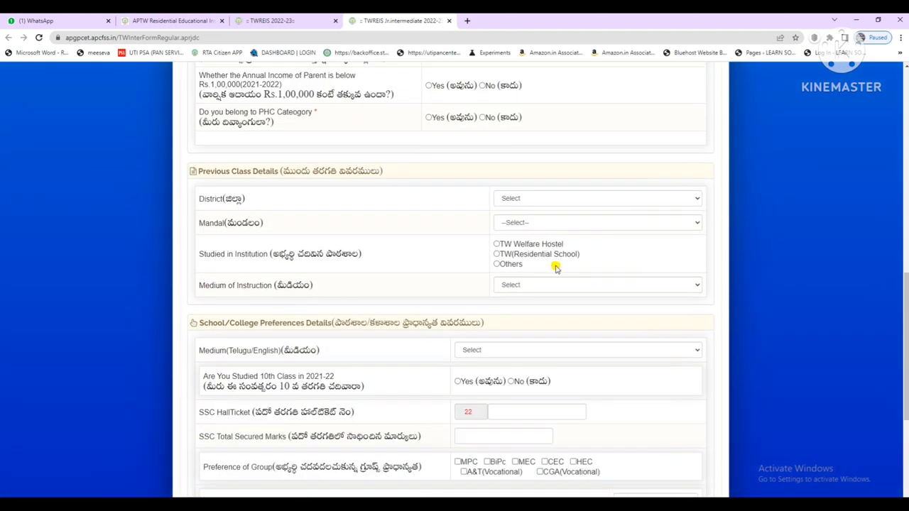
scroll(553, 262, up, 8)
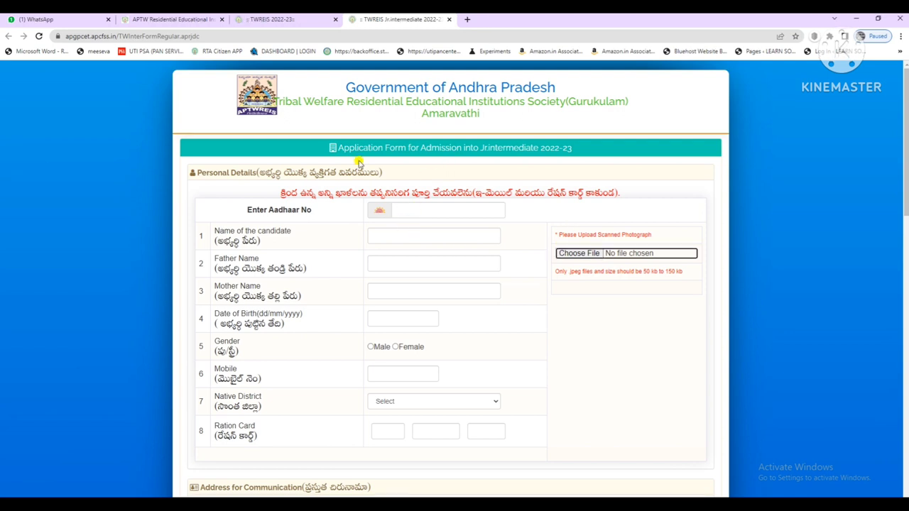
Examine the Aadhaar number, candidate and parent name, date of birth, gender and mobile fields in Personal Details
click(408, 212)
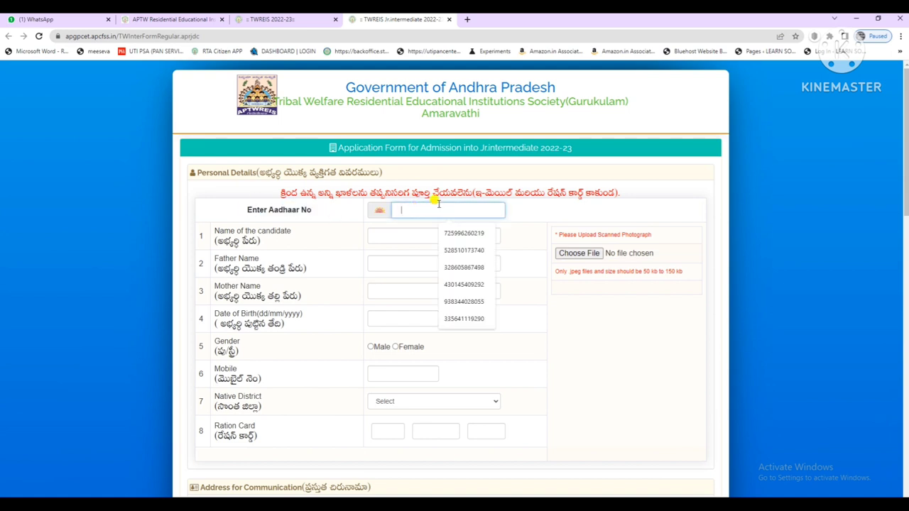
scroll(447, 202, down, 2)
drag(281, 138, 239, 138)
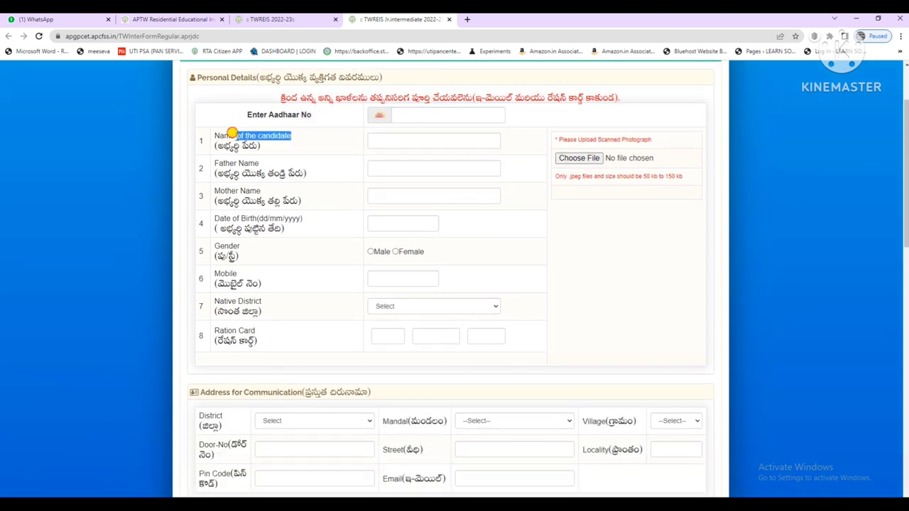
click(380, 139)
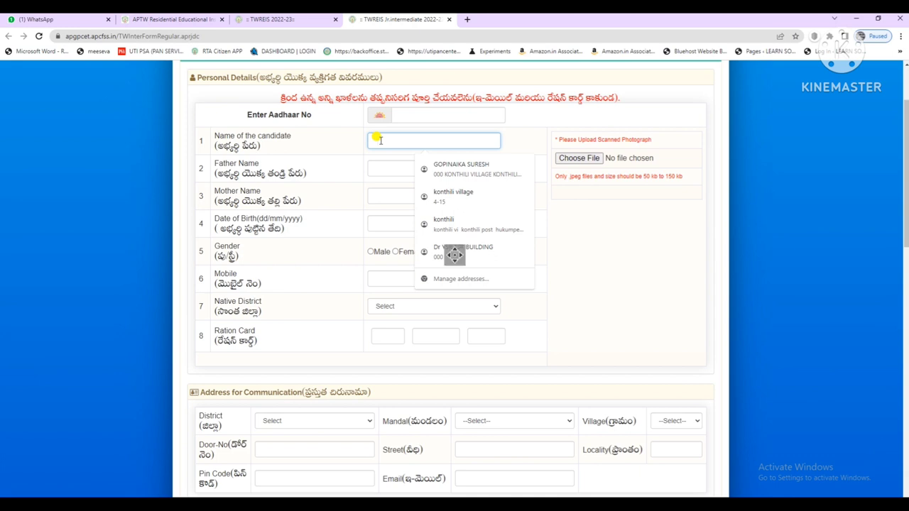
drag(318, 173, 241, 171)
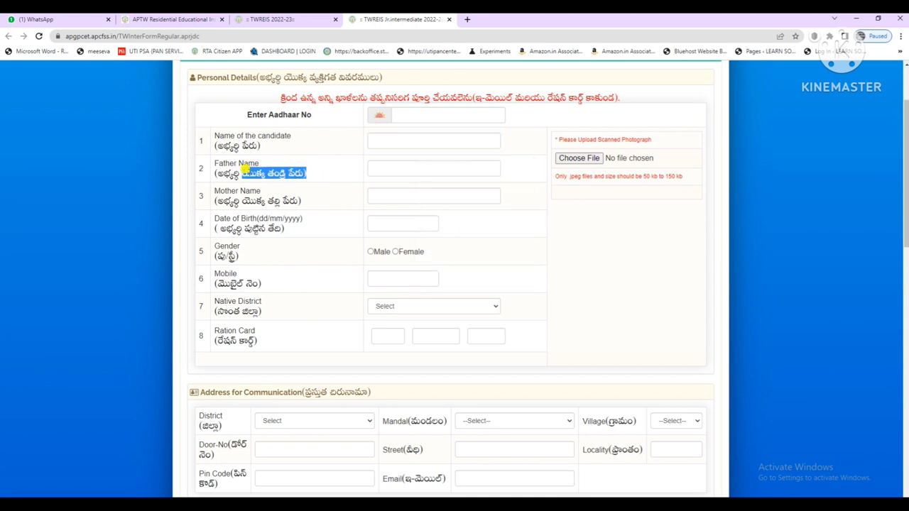
click(388, 166)
click(368, 201)
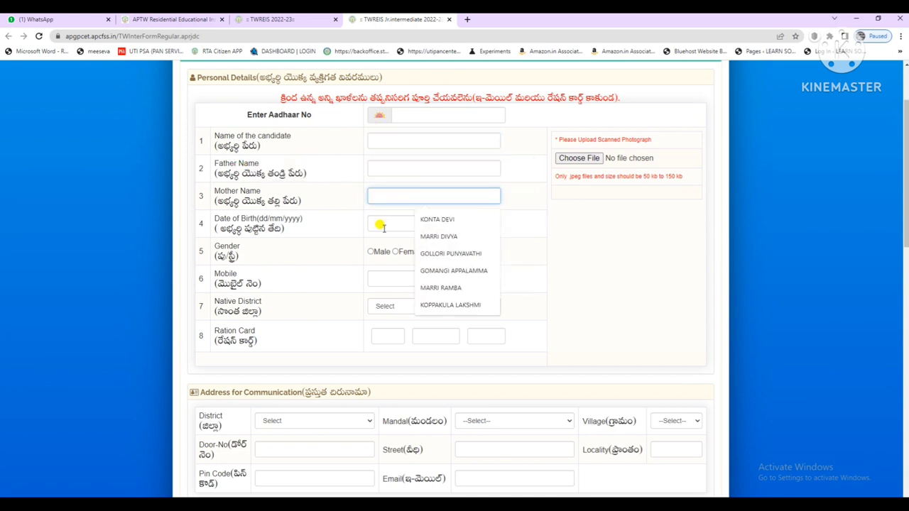
click(383, 226)
click(376, 261)
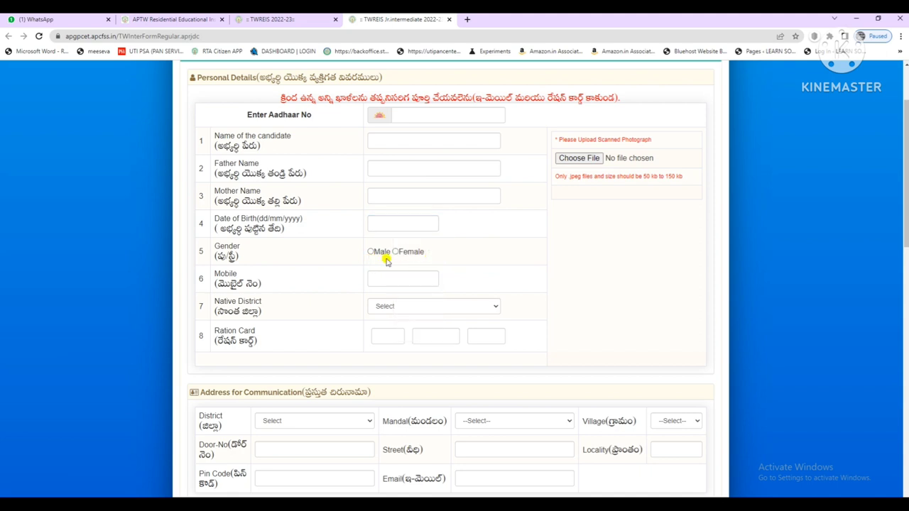
click(387, 279)
Set the native district in Personal Details to Visakhapatnam
scroll(406, 211, down, 2)
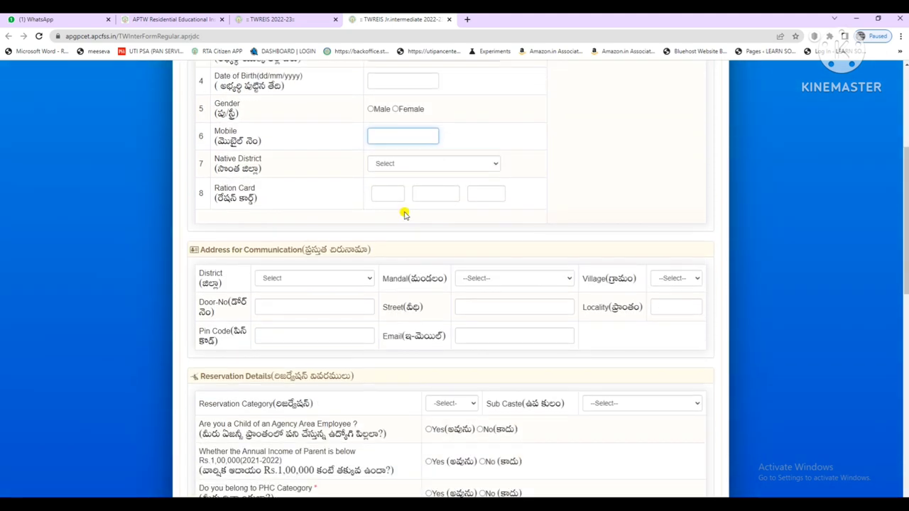
click(396, 164)
click(399, 280)
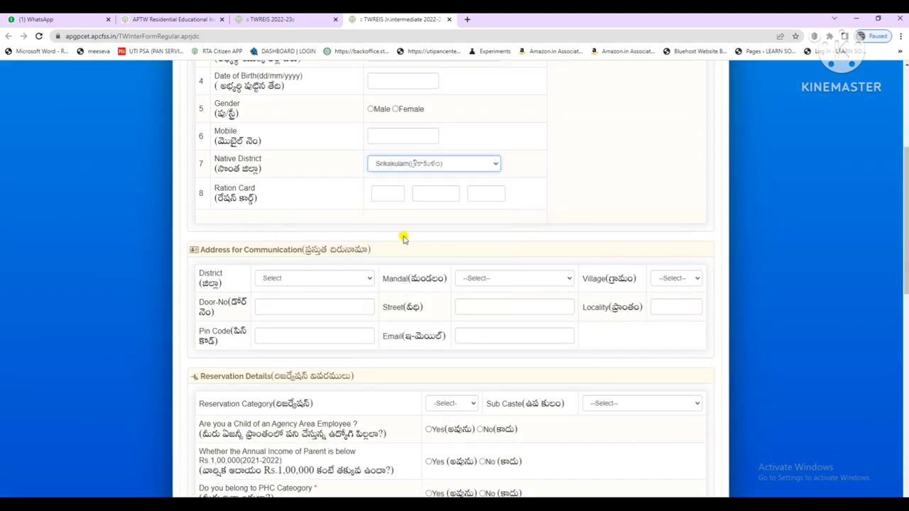
click(409, 162)
click(438, 162)
click(441, 164)
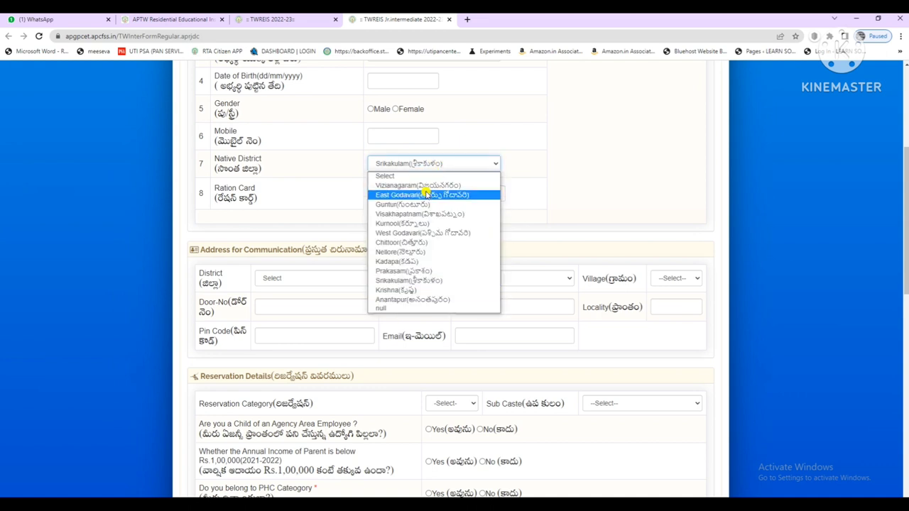
click(419, 214)
Examine the district, mandal and village choices in the Address for Communication section
scroll(408, 201, down, 1)
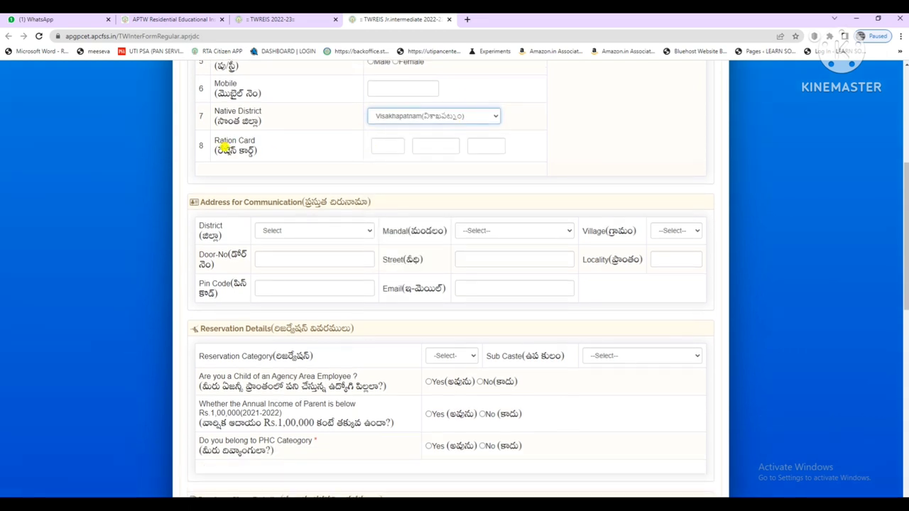
scroll(380, 186, up, 3)
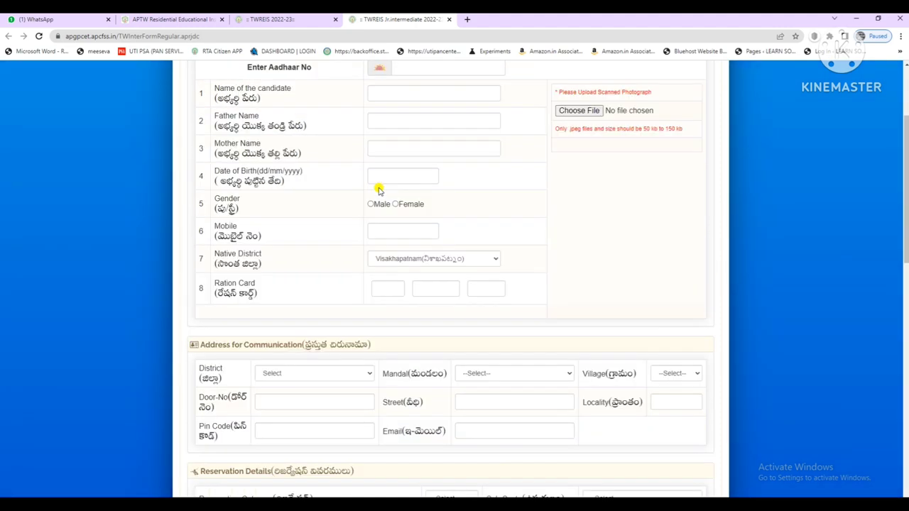
scroll(357, 228, up, 1)
scroll(398, 227, down, 5)
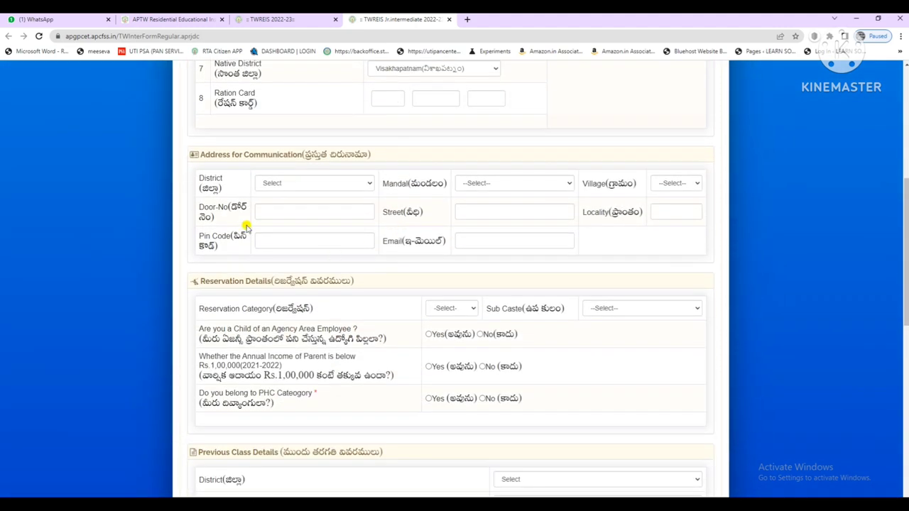
click(298, 183)
click(299, 182)
click(477, 183)
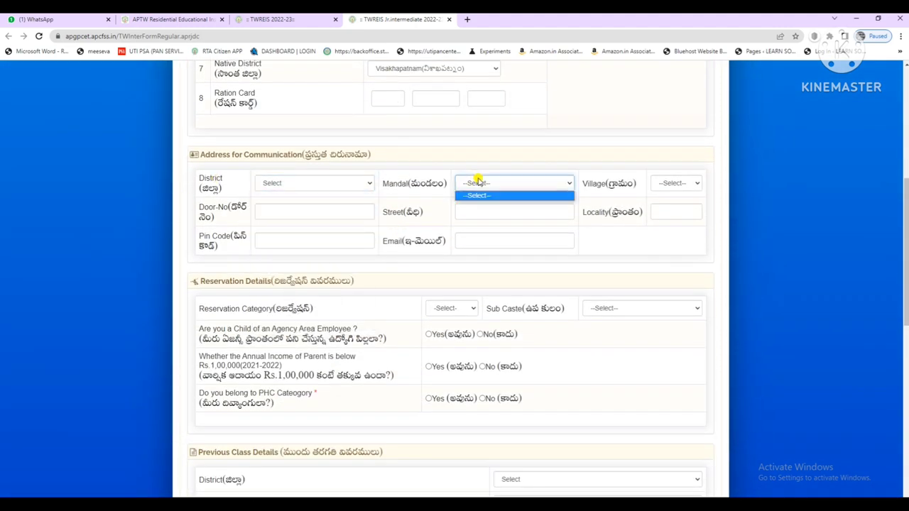
click(477, 183)
click(668, 182)
Examine the reservation category and sub caste choices in Reservation Details
scroll(422, 223, down, 3)
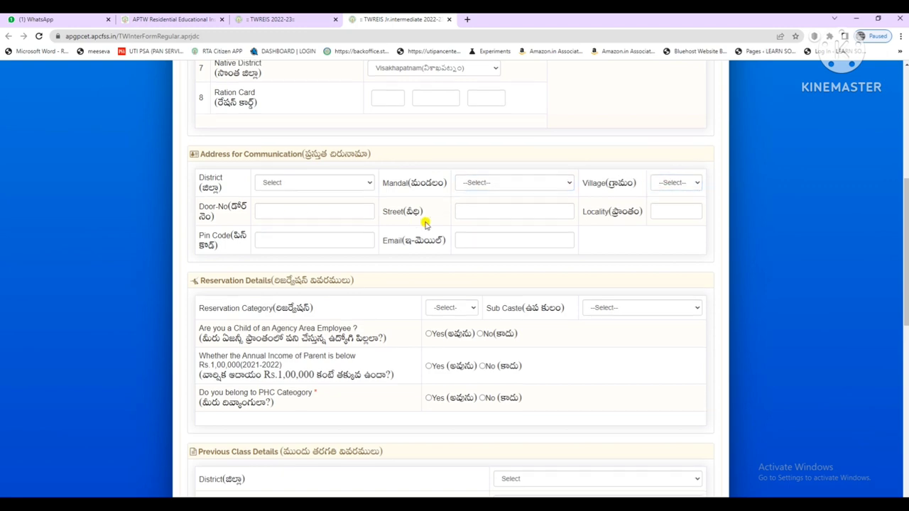
click(461, 118)
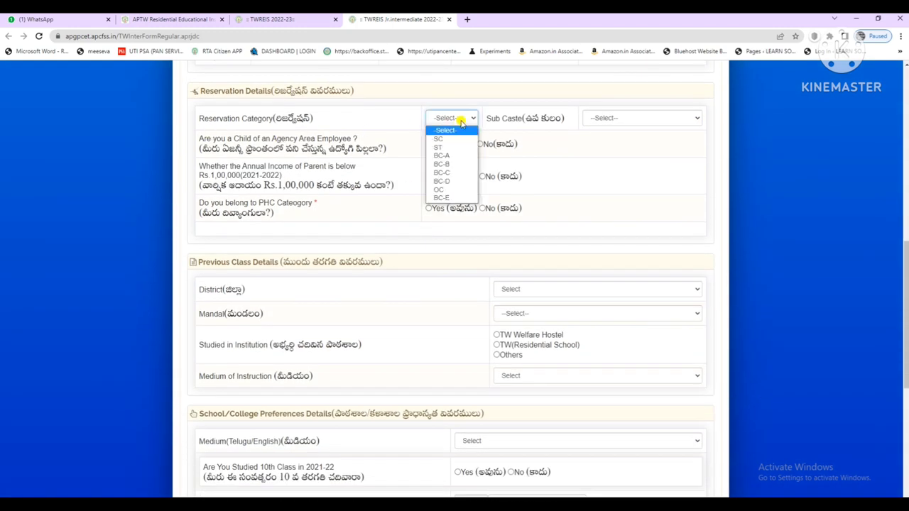
click(462, 118)
click(597, 118)
click(597, 118)
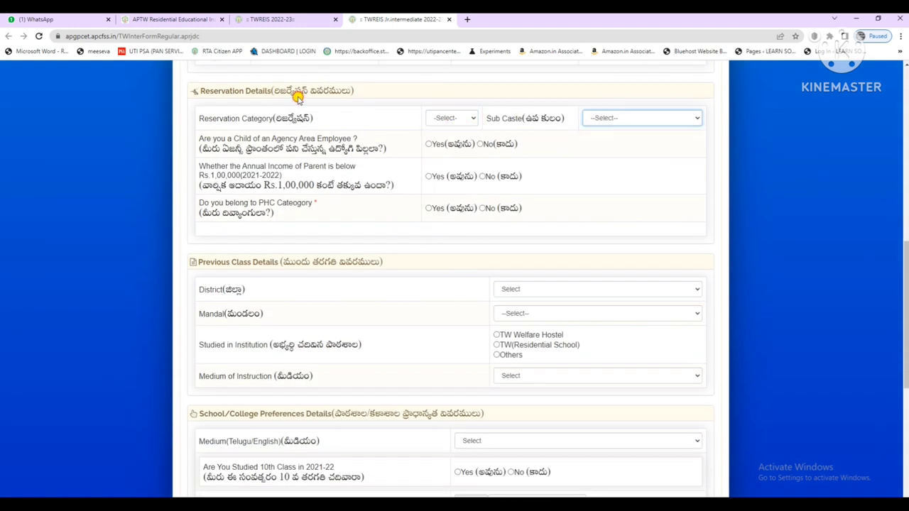
drag(299, 98, 267, 91)
Set the district in Previous Class Details to Visakhapatnam
scroll(309, 135, down, 2)
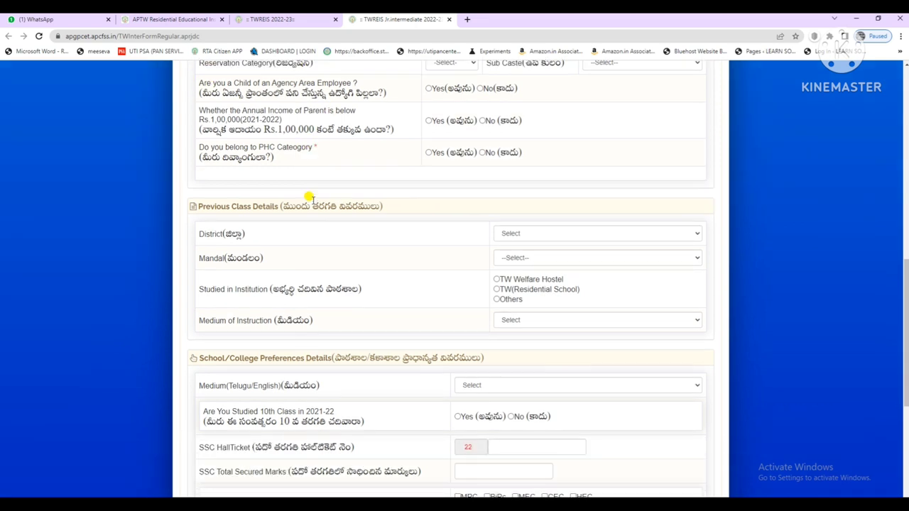
drag(199, 167, 364, 165)
click(406, 170)
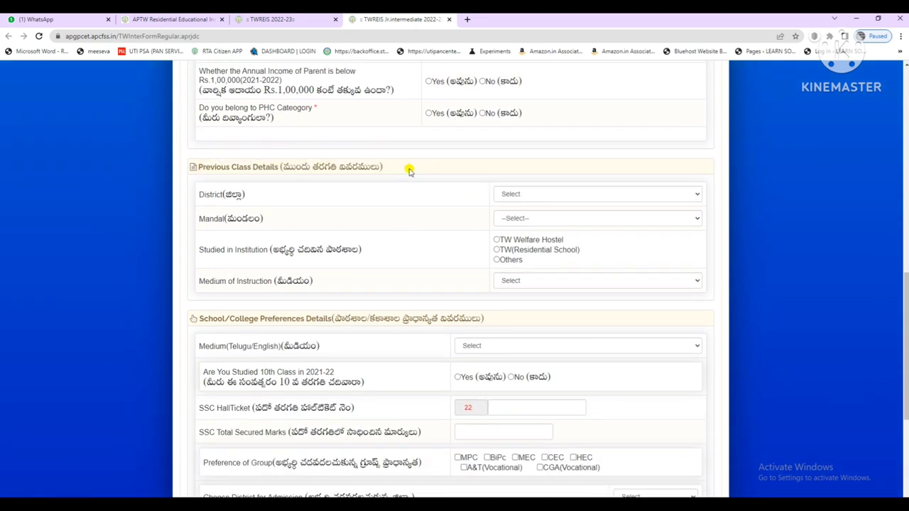
click(547, 193)
click(516, 223)
click(532, 220)
click(521, 197)
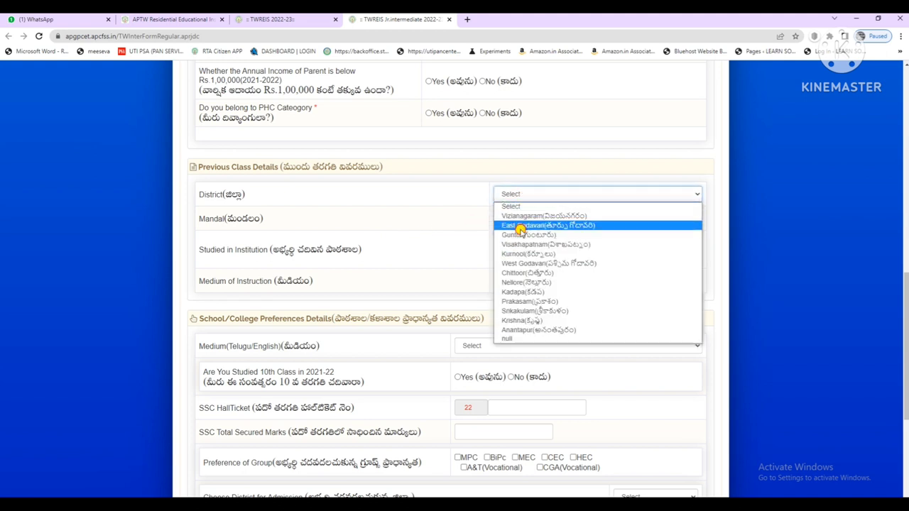
click(520, 229)
click(515, 215)
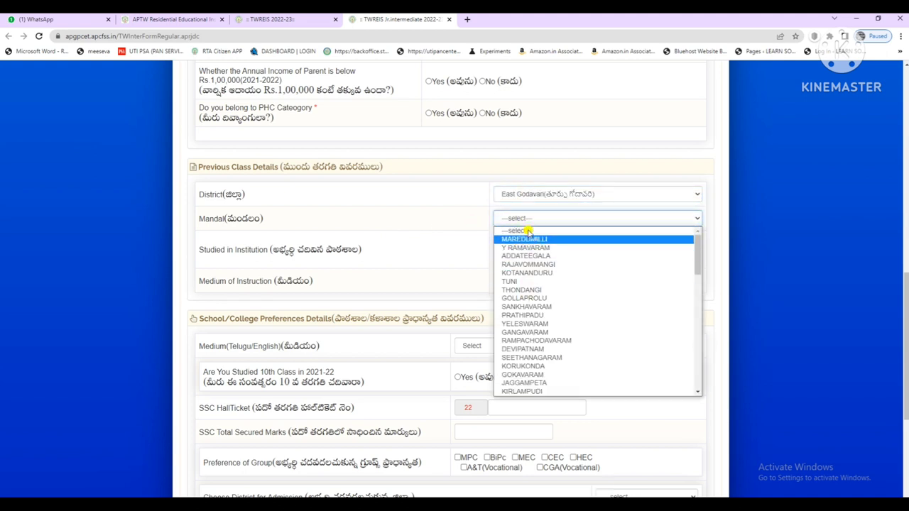
click(526, 195)
click(526, 244)
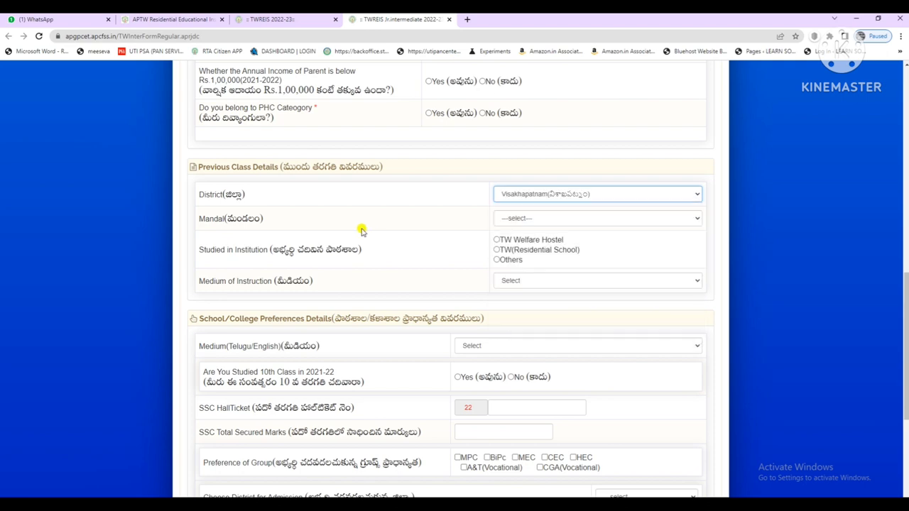
Check the available choices for the medium of instruction in Previous Class Details
scroll(336, 209, down, 2)
click(501, 139)
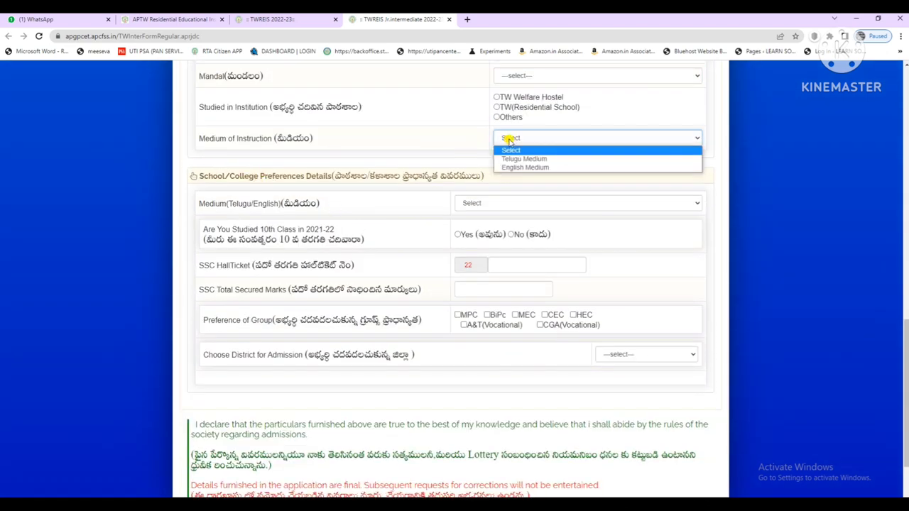
click(504, 141)
Set the medium in School/College Preferences Details to EM
click(498, 203)
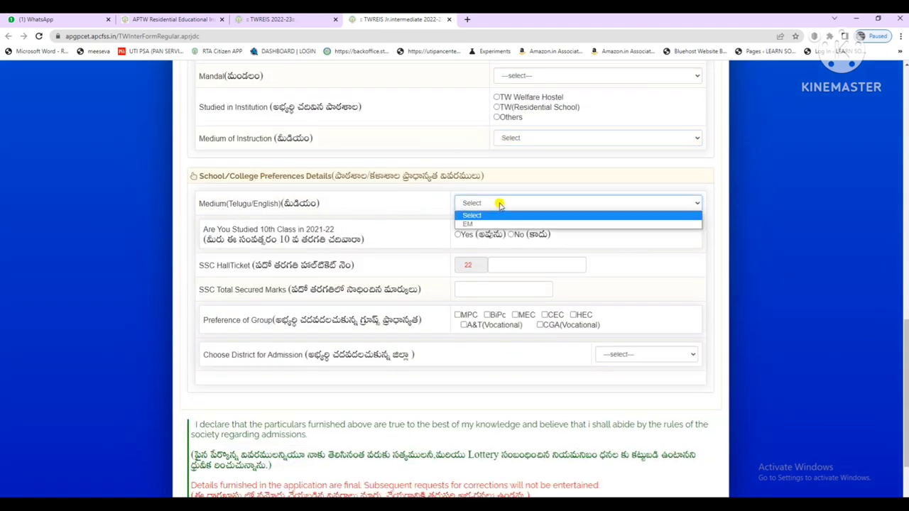
click(499, 203)
click(500, 204)
click(496, 206)
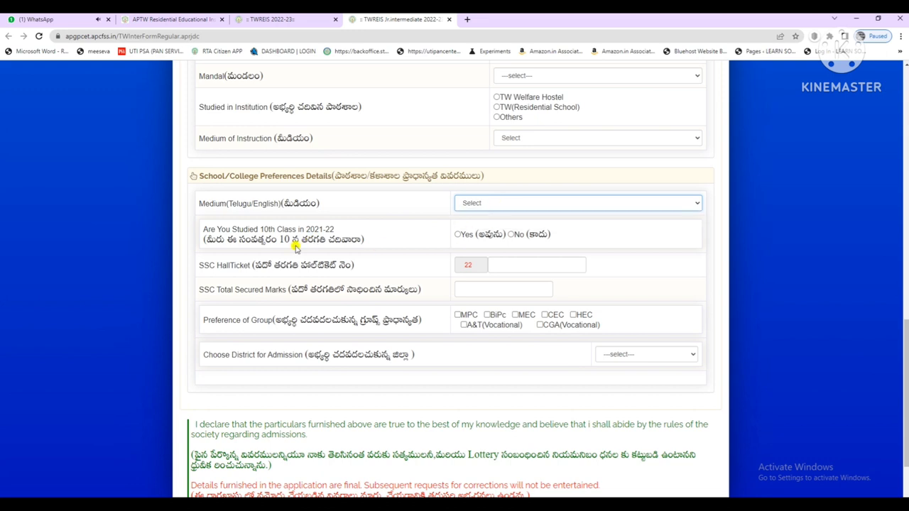
click(458, 206)
click(465, 224)
click(471, 205)
click(424, 216)
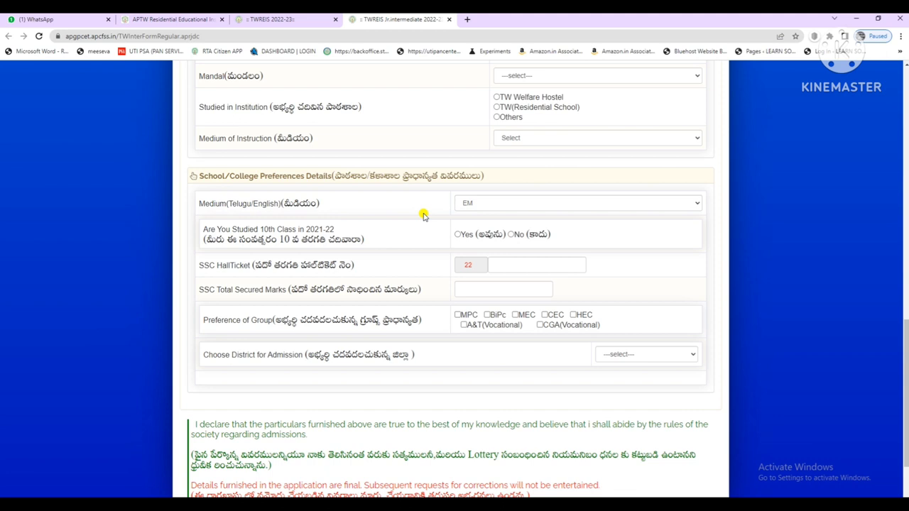
Examine the 10th class question and the SSC hall ticket and total secured marks fields
drag(364, 240, 218, 230)
click(301, 232)
scroll(341, 233, down, 1)
scroll(384, 189, down, 1)
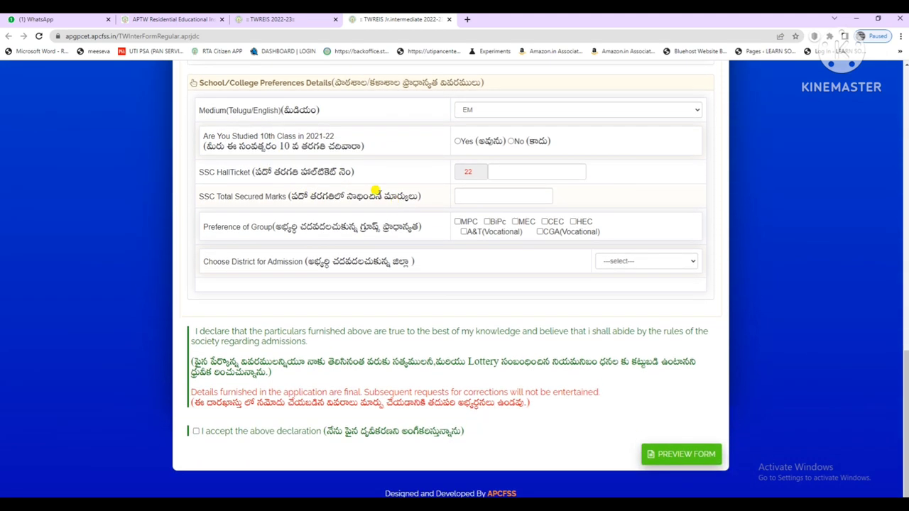
click(490, 174)
click(465, 194)
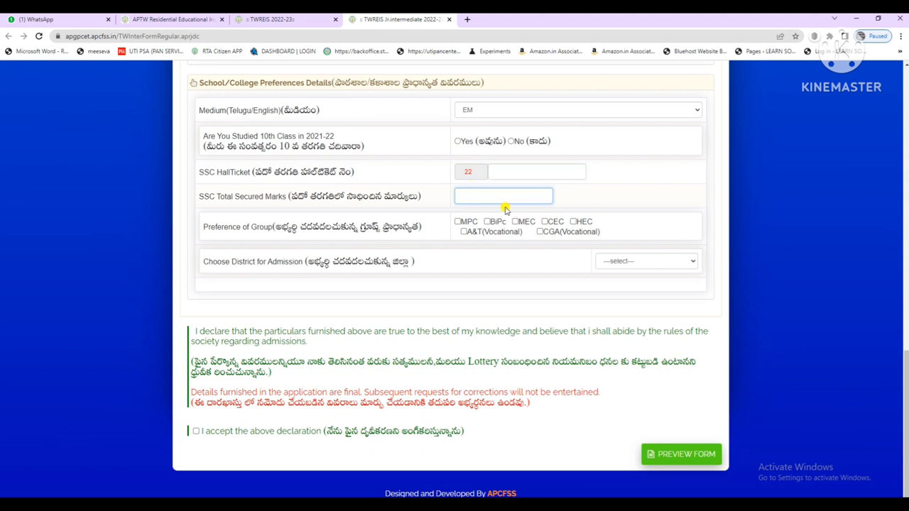
drag(288, 199, 202, 107)
click(261, 213)
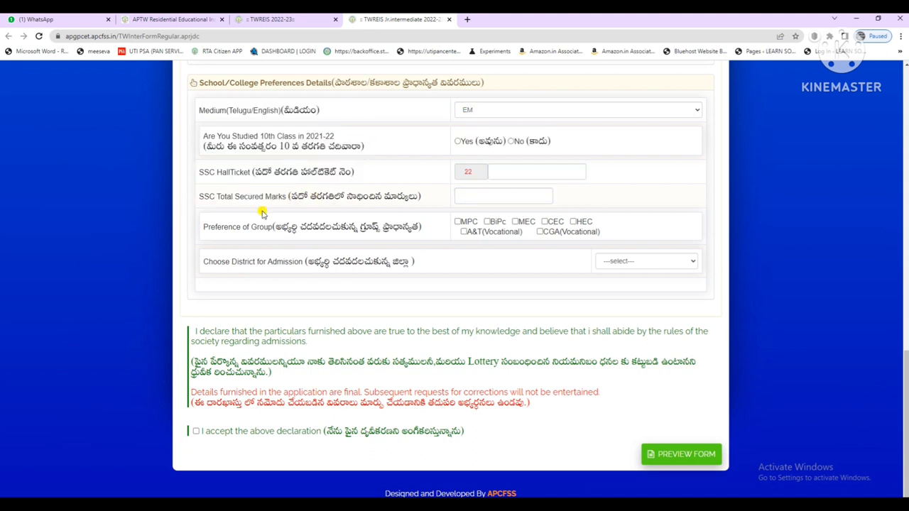
click(462, 192)
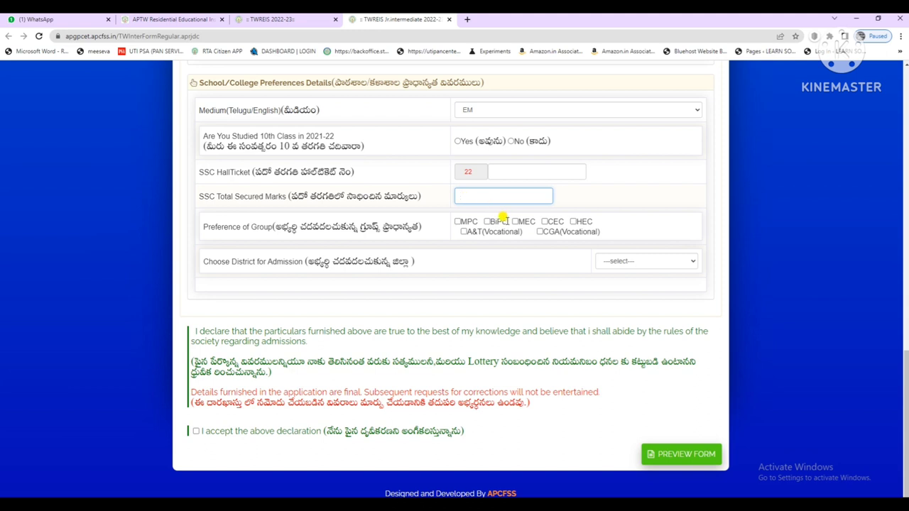
Try to select MPC as the group preference and read the College Preference Details section
click(457, 223)
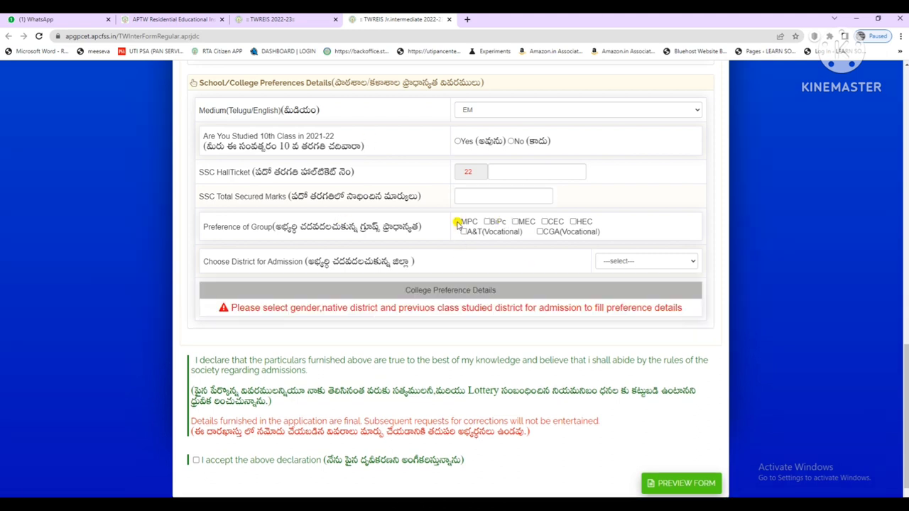
scroll(470, 222, down, 1)
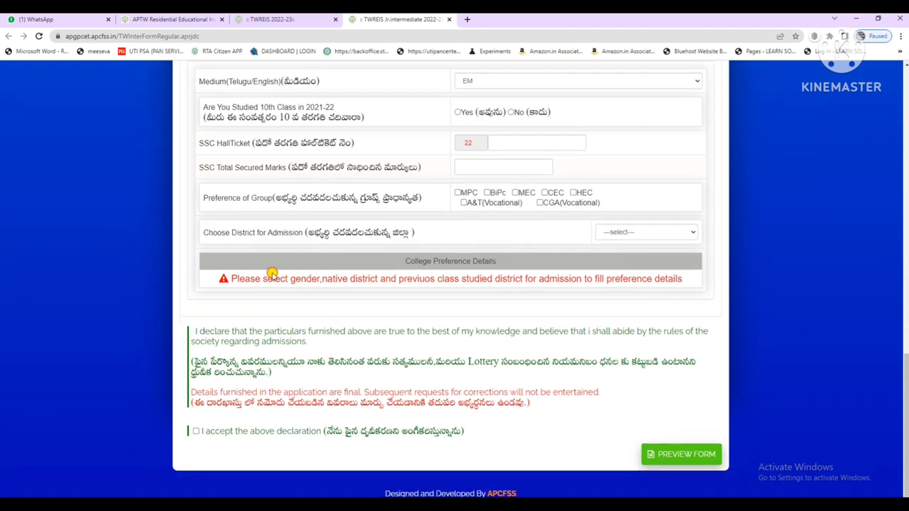
Read the College Preference Details note and look over the form down to the declaration and preview option
drag(276, 278, 483, 296)
click(479, 329)
scroll(524, 321, up, 8)
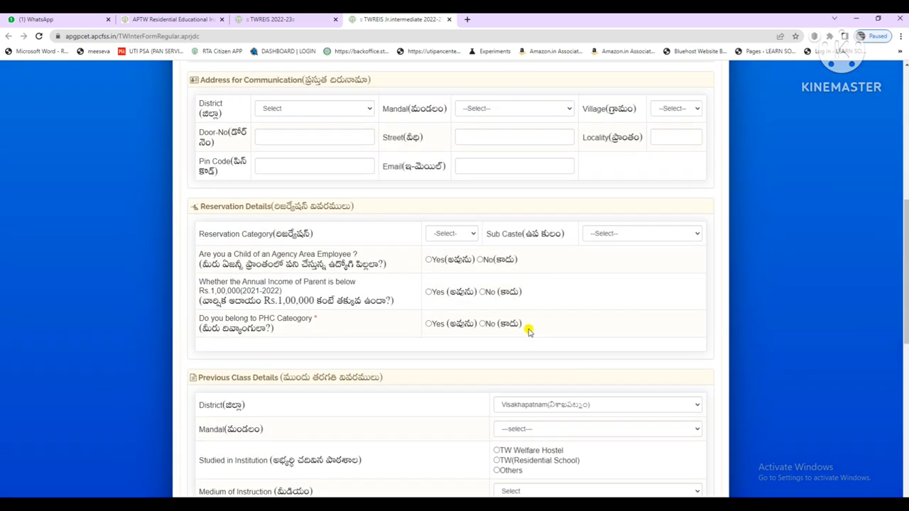
scroll(876, 423, down, 10)
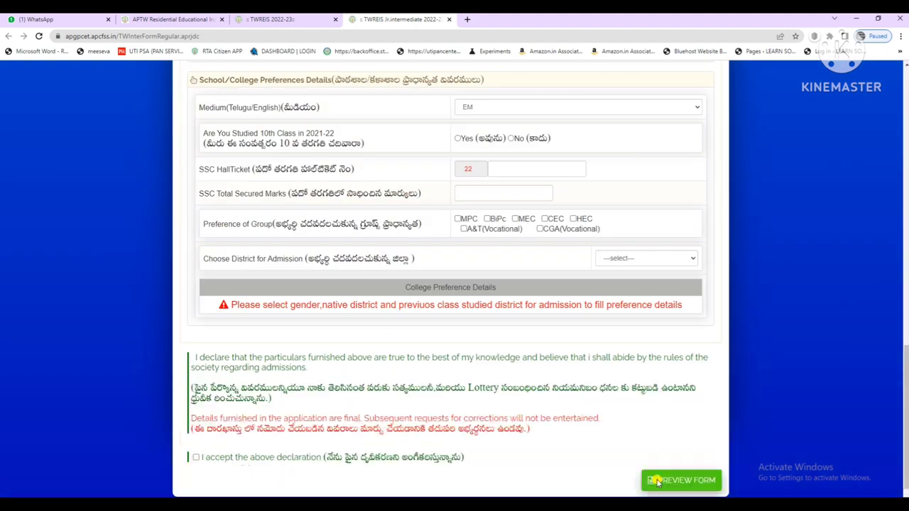
scroll(460, 276, up, 2)
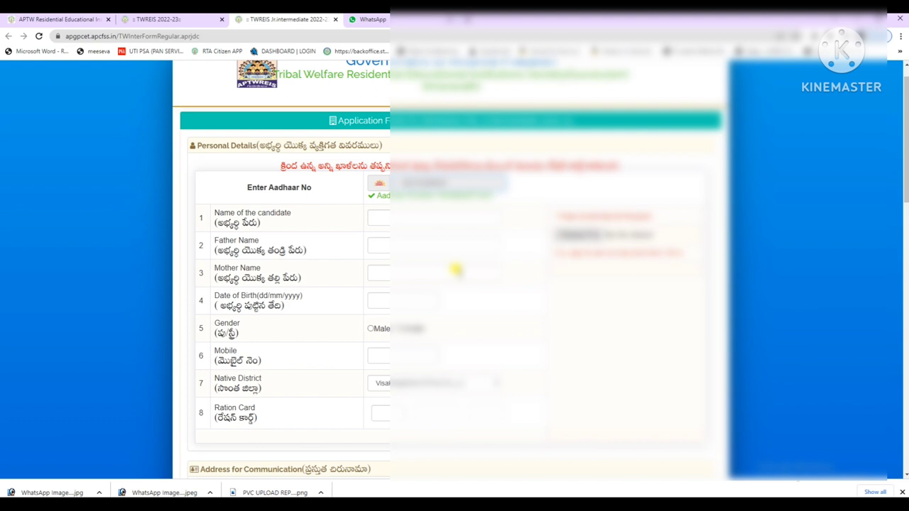
Examine the Personal Details fields from the Aadhaar number and candidate's name through gender, mobile and native district
drag(402, 181, 449, 191)
drag(374, 192, 455, 183)
click(454, 181)
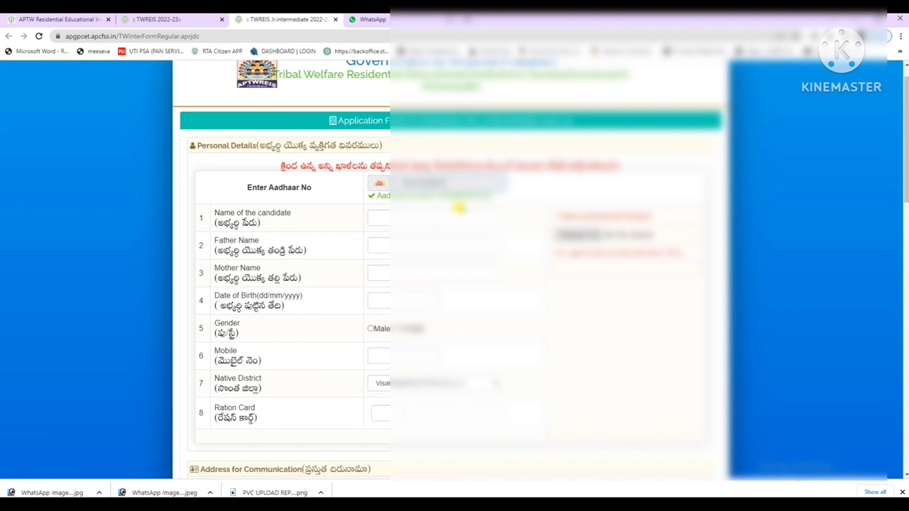
click(384, 217)
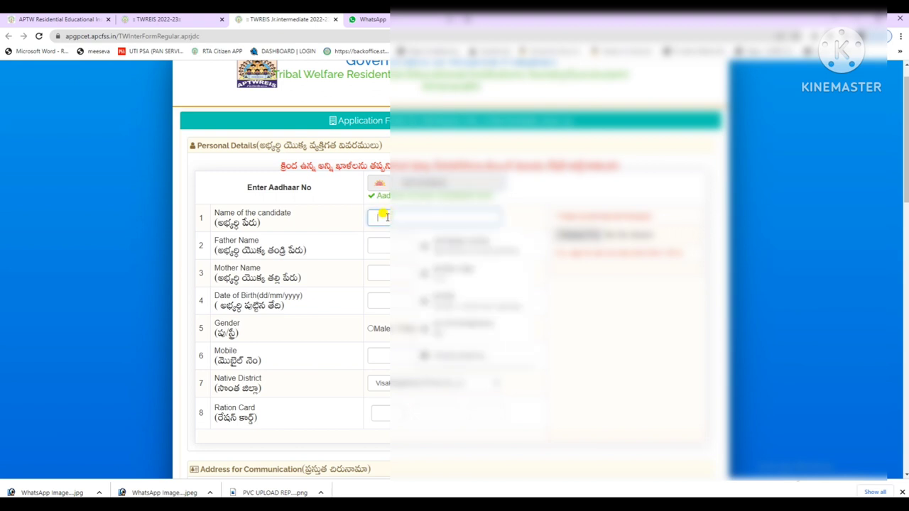
click(375, 245)
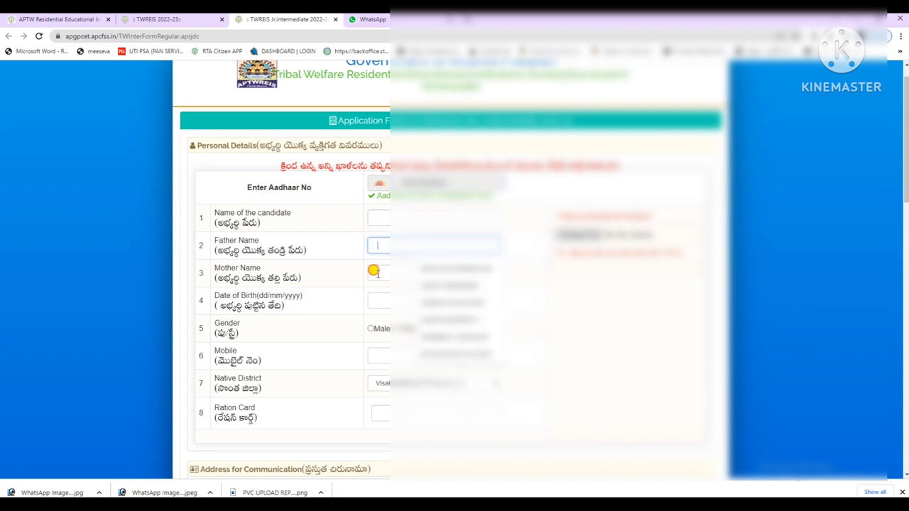
click(375, 273)
click(377, 300)
click(398, 328)
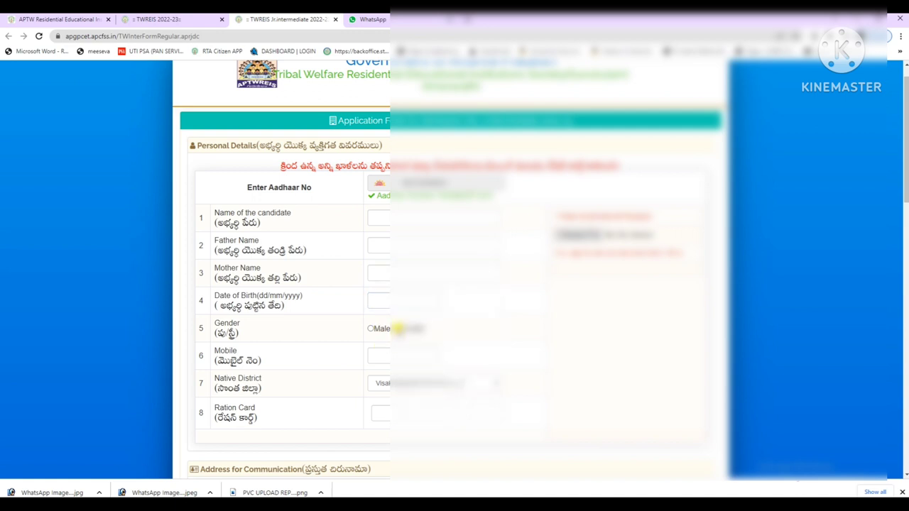
click(376, 356)
click(381, 383)
click(379, 383)
Review the personal details and the Address for Communication entries, including district, mandal and village
scroll(414, 213, down, 10)
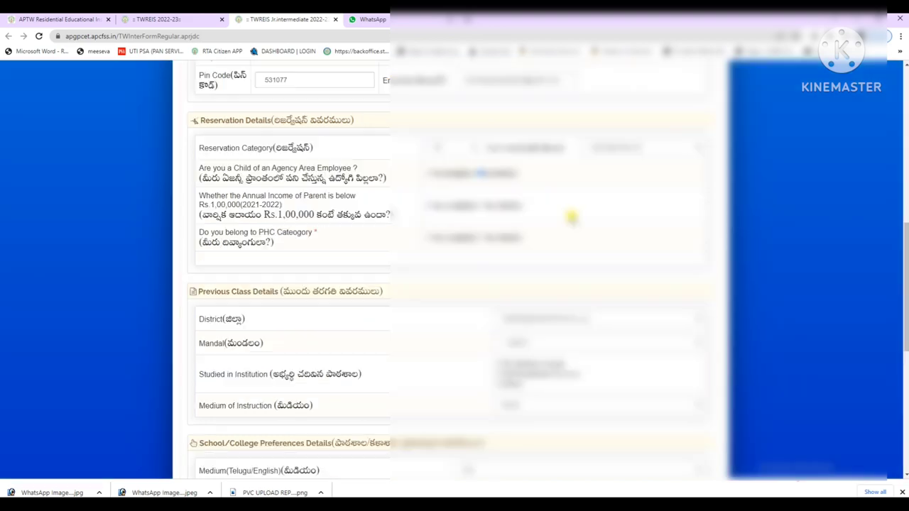
scroll(572, 218, up, 10)
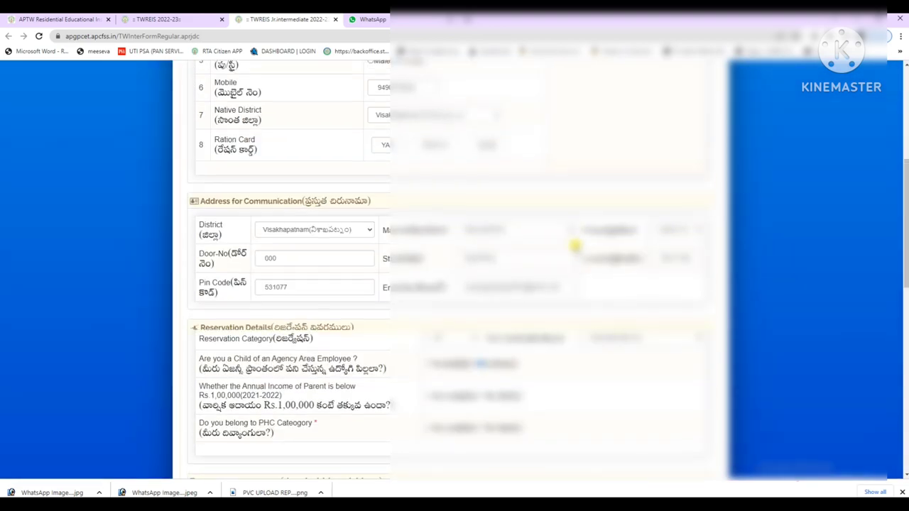
scroll(548, 220, down, 1)
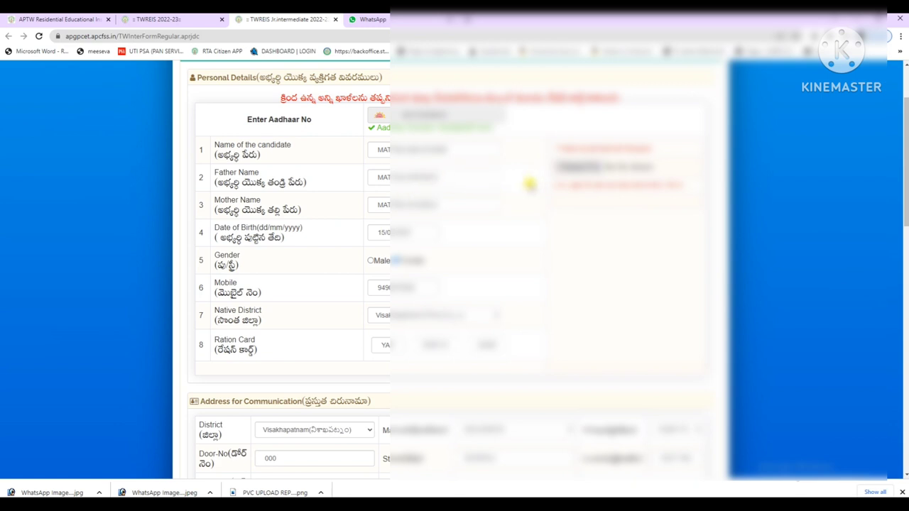
scroll(450, 312, down, 3)
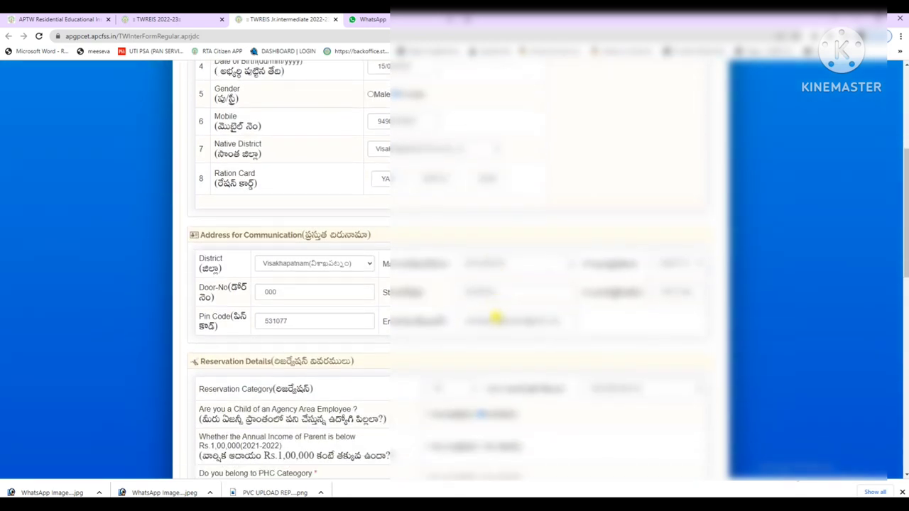
drag(272, 164, 420, 163)
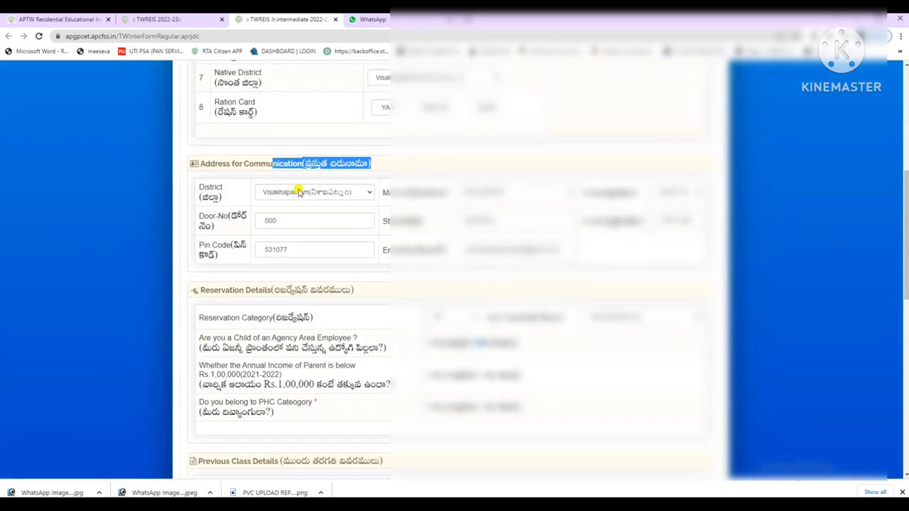
click(373, 194)
click(485, 200)
click(678, 204)
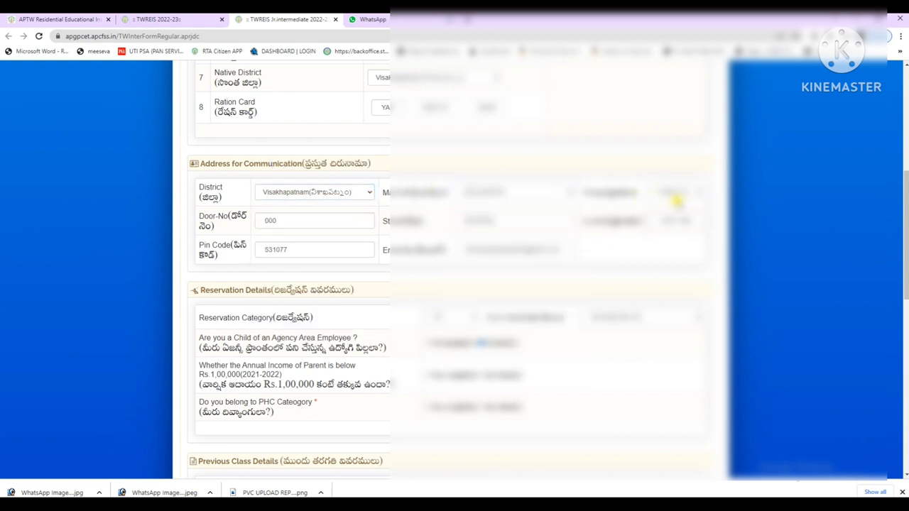
Check the reservation category and sub caste selections in Reservation Details
scroll(597, 249, down, 2)
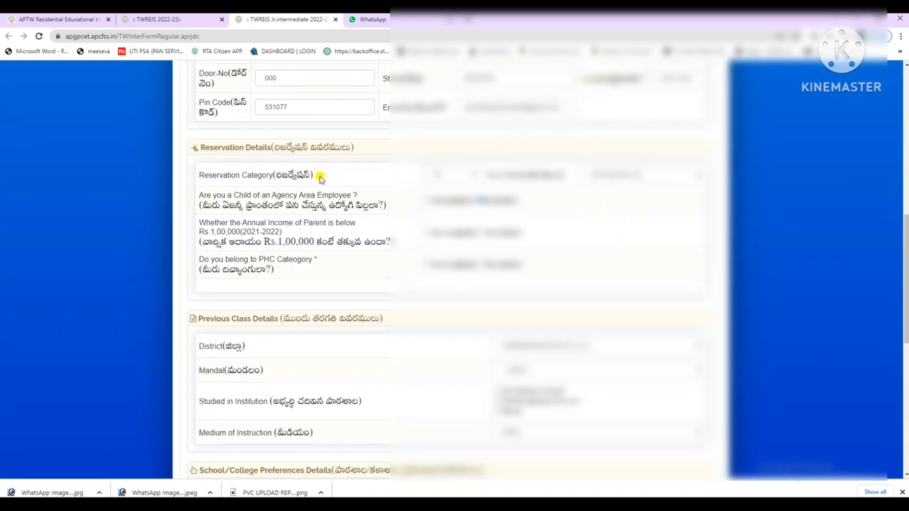
click(465, 176)
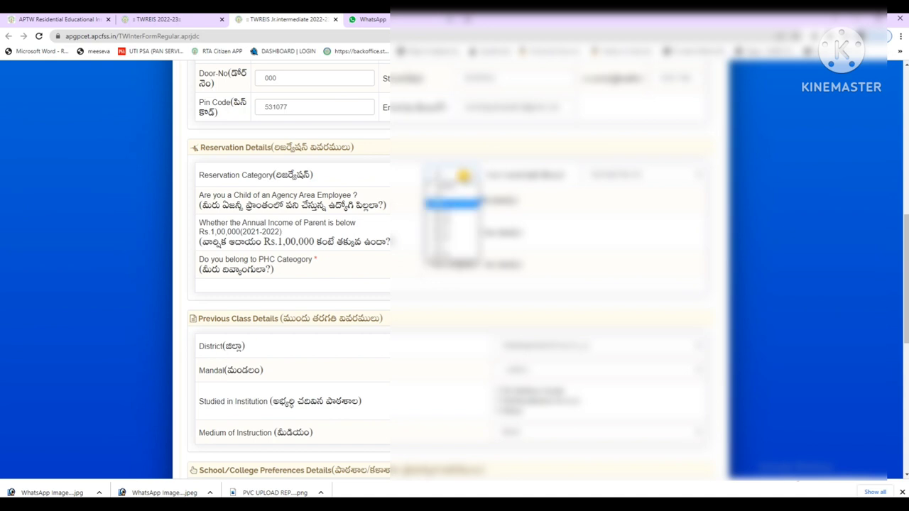
click(464, 177)
click(660, 175)
click(659, 175)
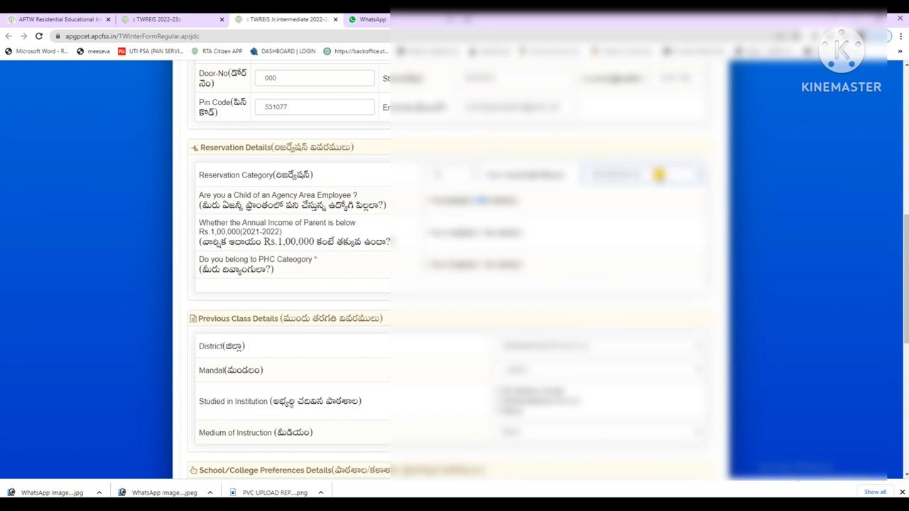
Answer Yes to parental annual income below Rs.1,00,000 and No to belonging to the PHC category
drag(203, 204, 395, 206)
click(400, 205)
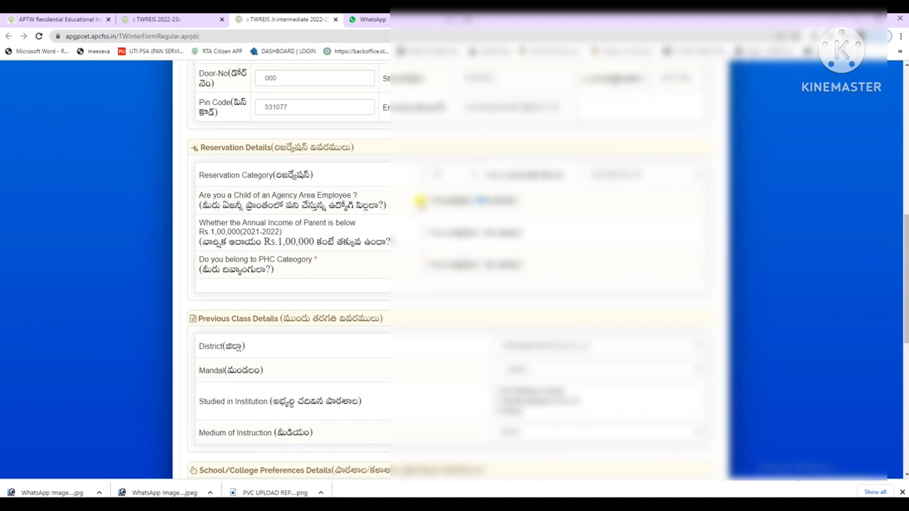
drag(201, 242, 295, 242)
click(318, 241)
drag(206, 267, 324, 270)
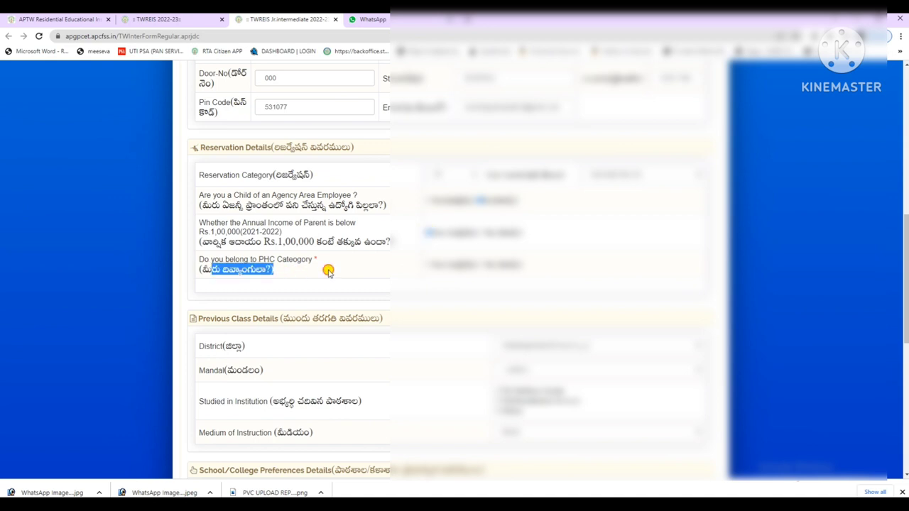
click(326, 272)
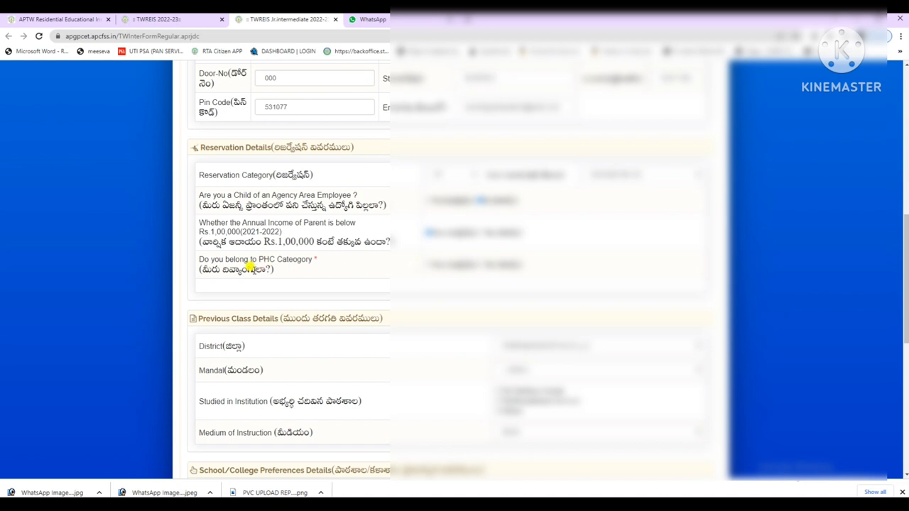
drag(267, 263, 212, 269)
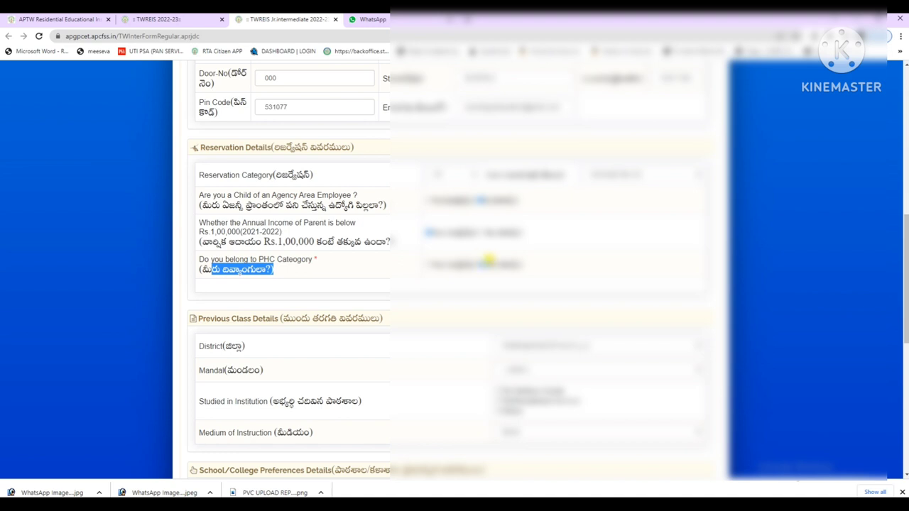
Check the district in Previous Class Details and set the mandal to HUKUMPETA
scroll(476, 242, down, 2)
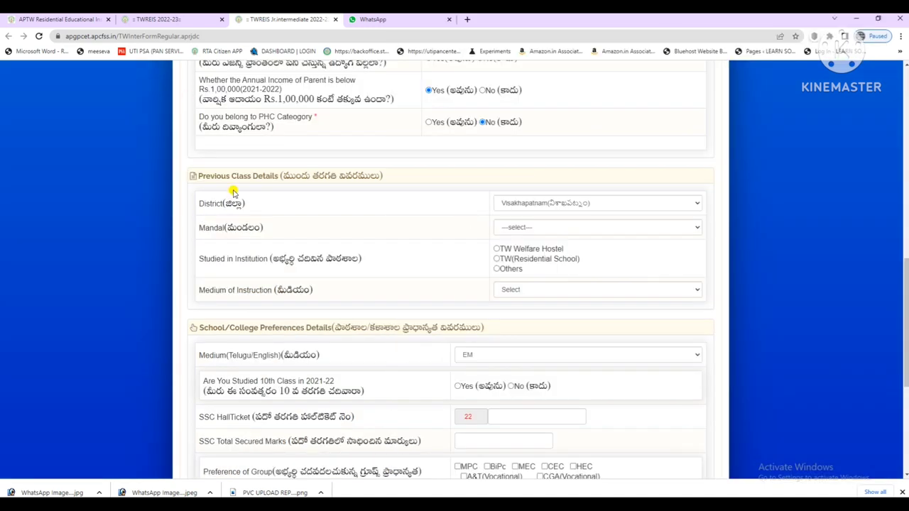
drag(231, 176, 320, 176)
click(442, 179)
click(541, 204)
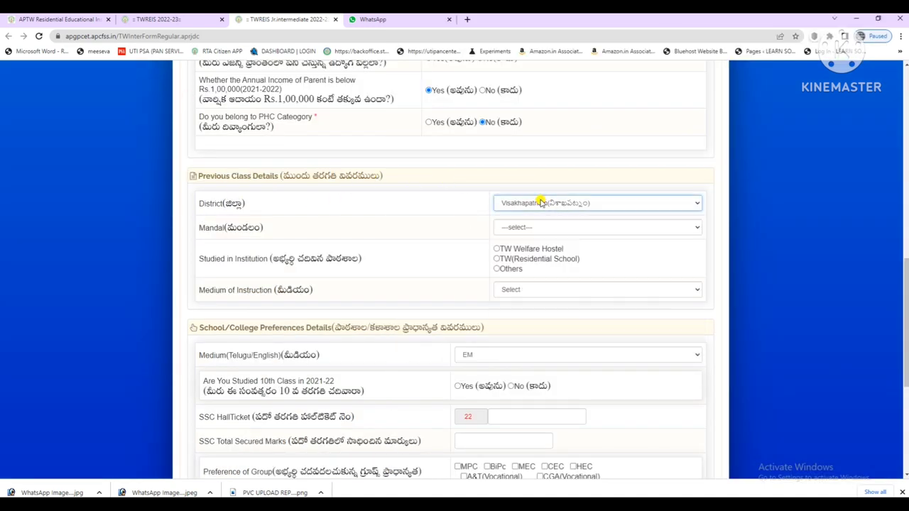
click(562, 228)
key(Down)
key(Down)
key(Down)
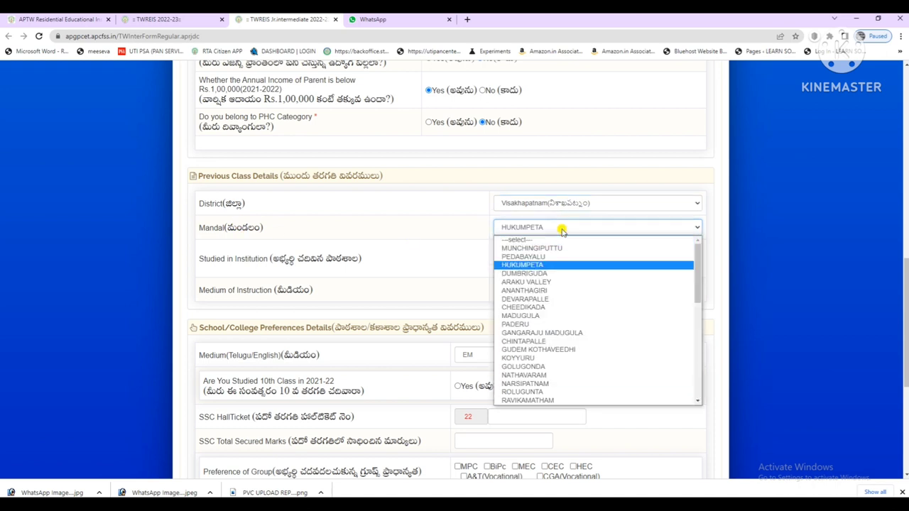
key(Return)
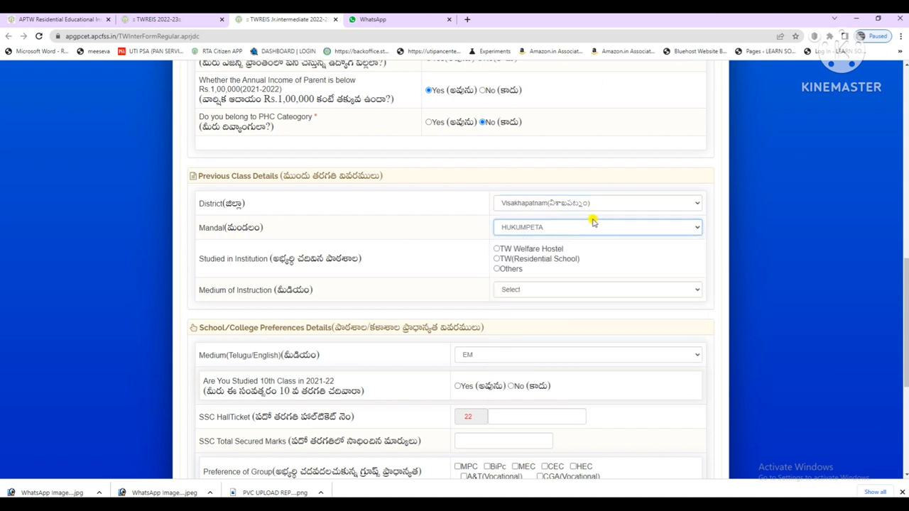
Set the previous institution to TW Welfare Hostel and the medium of instruction to Telugu Medium
drag(278, 259, 344, 258)
click(415, 268)
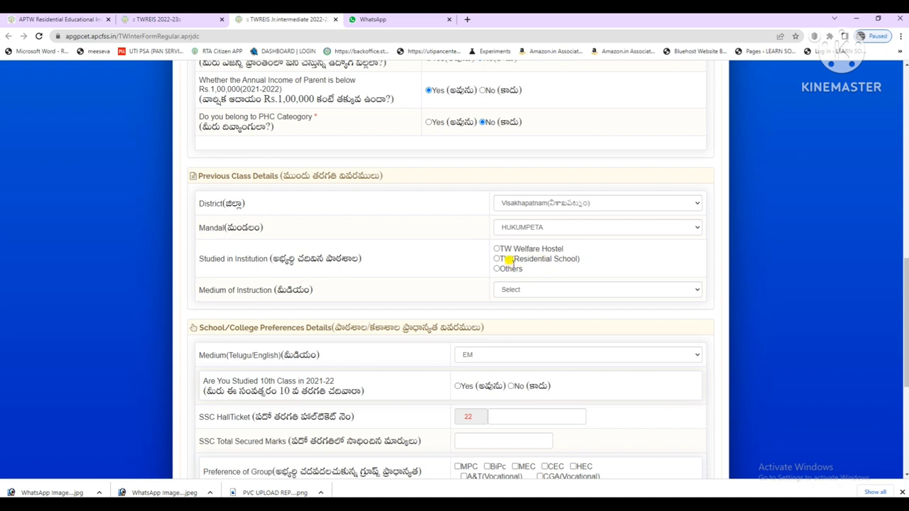
drag(508, 261, 588, 260)
click(512, 245)
scroll(540, 263, down, 3)
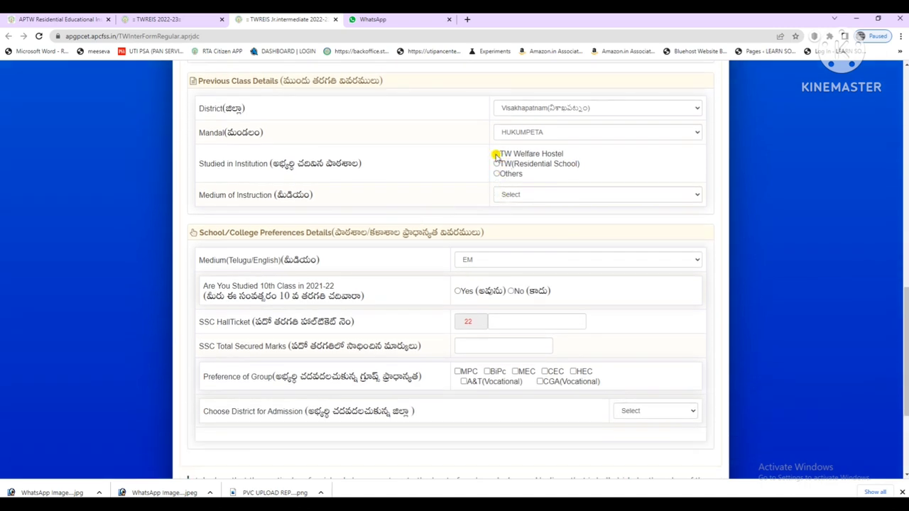
click(520, 196)
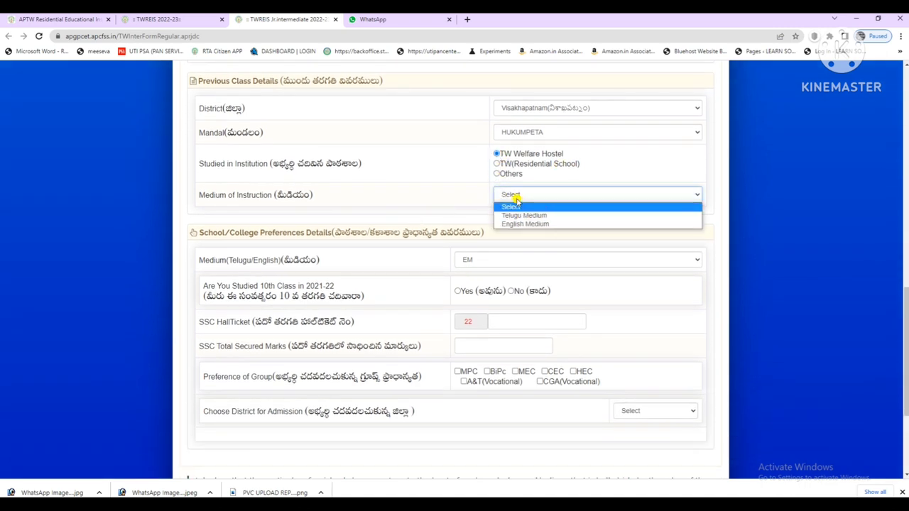
click(516, 216)
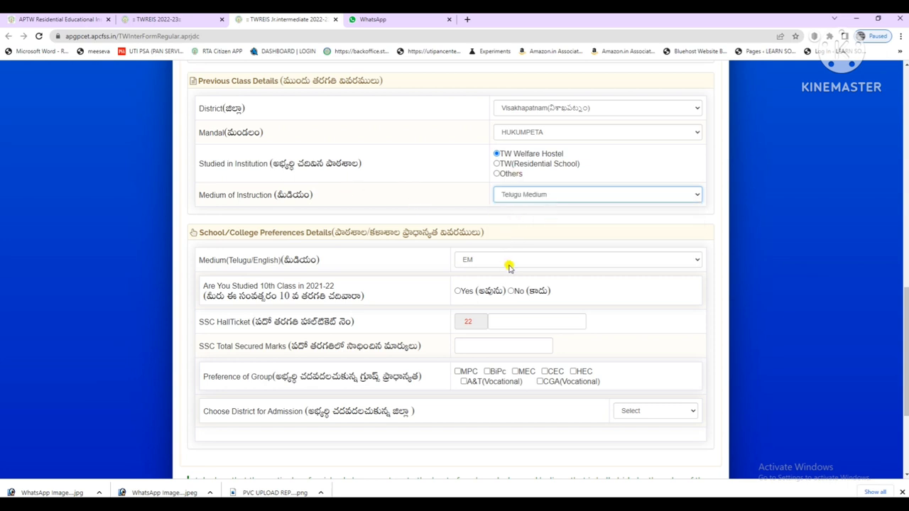
Answer Yes to having studied 10th class in 2021-22 in School/College Preferences Details
scroll(510, 267, down, 2)
drag(254, 185, 311, 180)
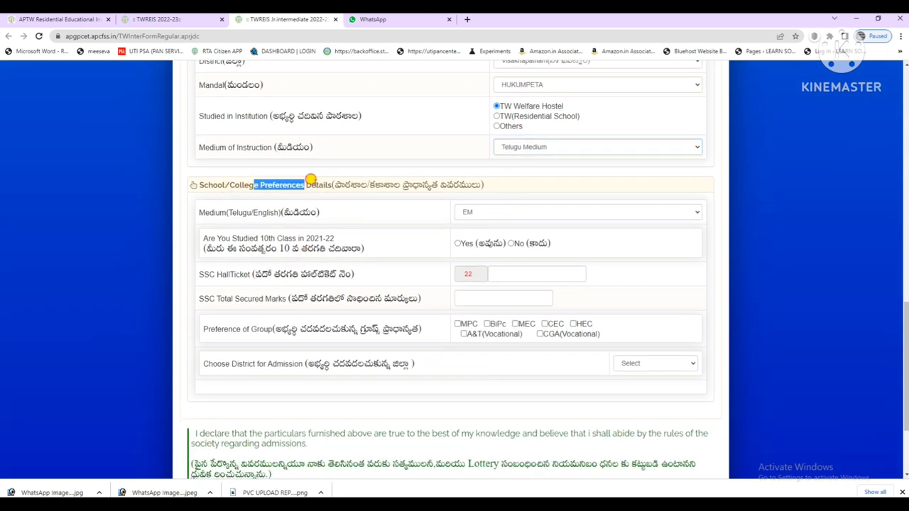
click(566, 231)
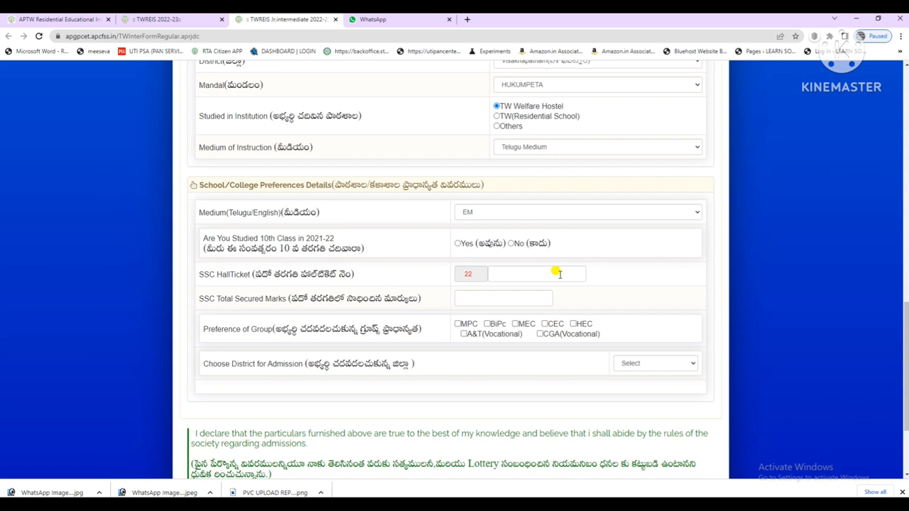
drag(211, 245, 380, 248)
click(384, 250)
click(513, 246)
Enter the candidate's SSC hall ticket number after the fixed prefix and fill in the SSC total secured marks
drag(201, 274, 304, 274)
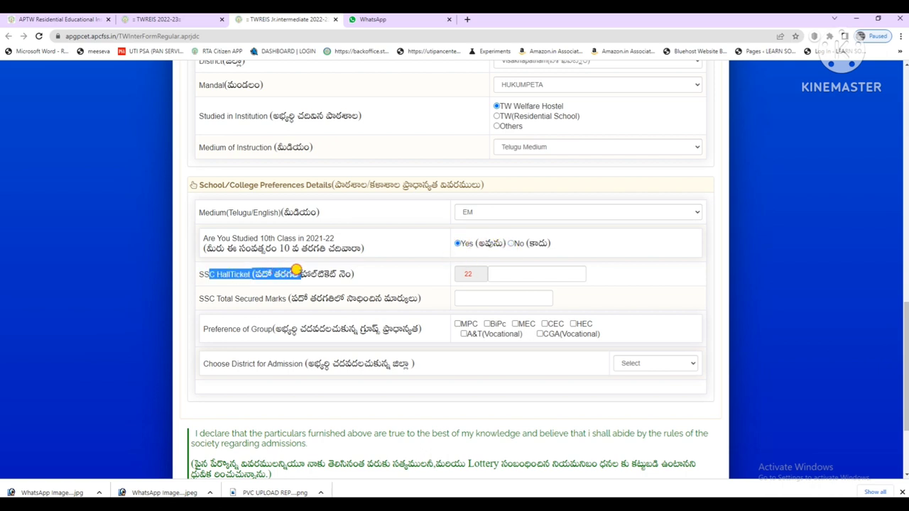
click(501, 273)
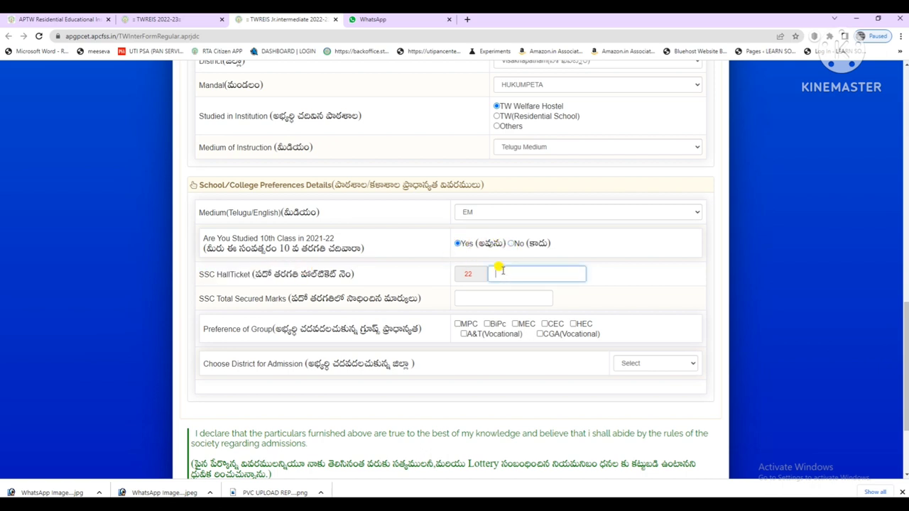
double_click(471, 274)
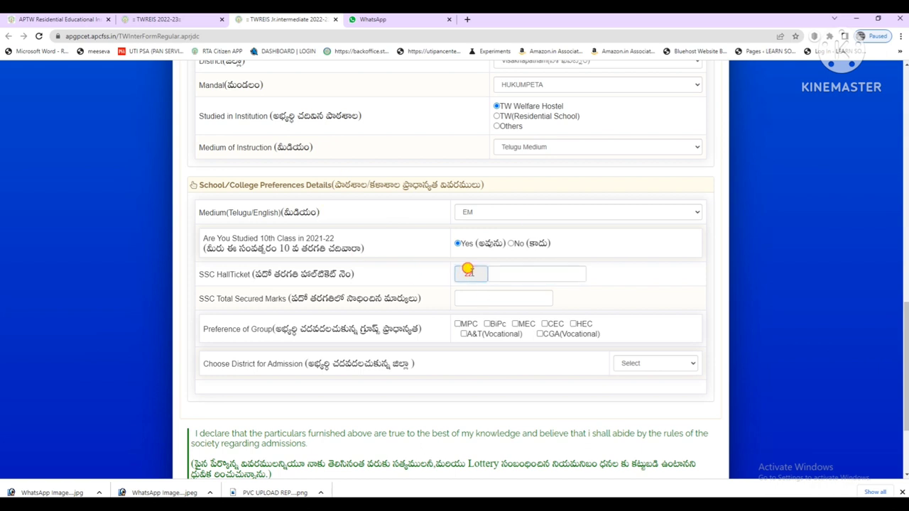
click(491, 275)
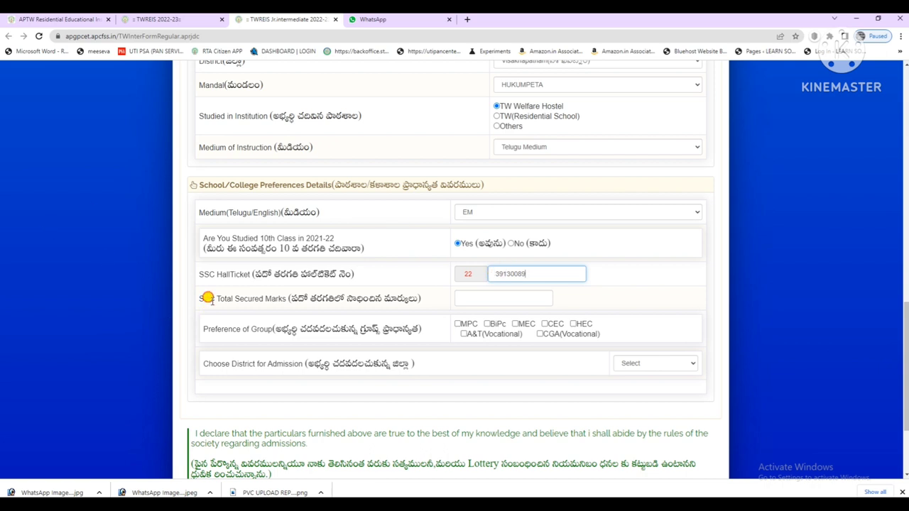
drag(213, 299, 341, 300)
click(472, 298)
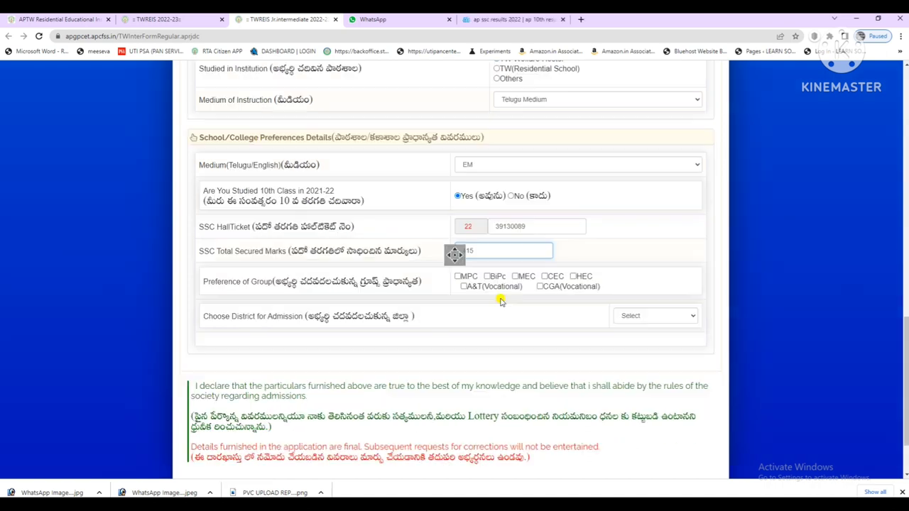
Choose BiPc as the candidate's preferred group in School/College Preferences Details
drag(240, 281, 410, 296)
click(421, 297)
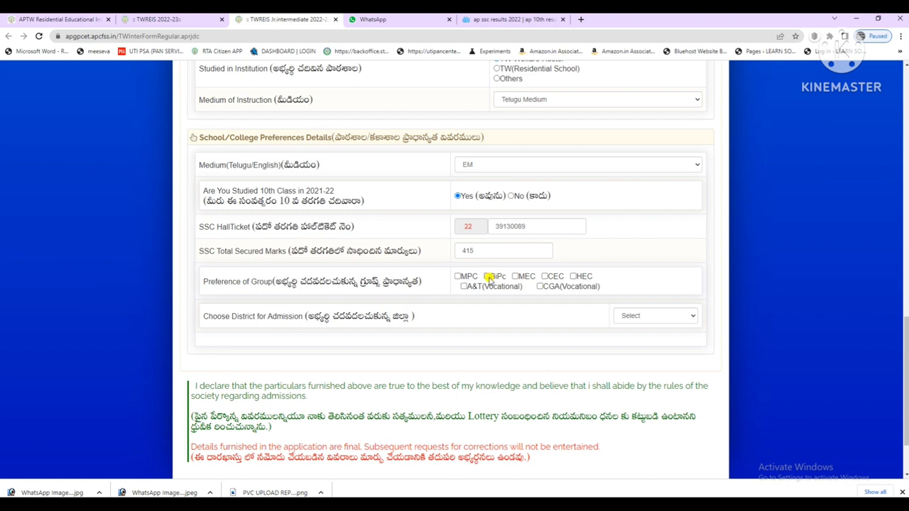
click(489, 277)
Try to choose the district for admission in School/College Preferences Details
scroll(497, 288, down, 2)
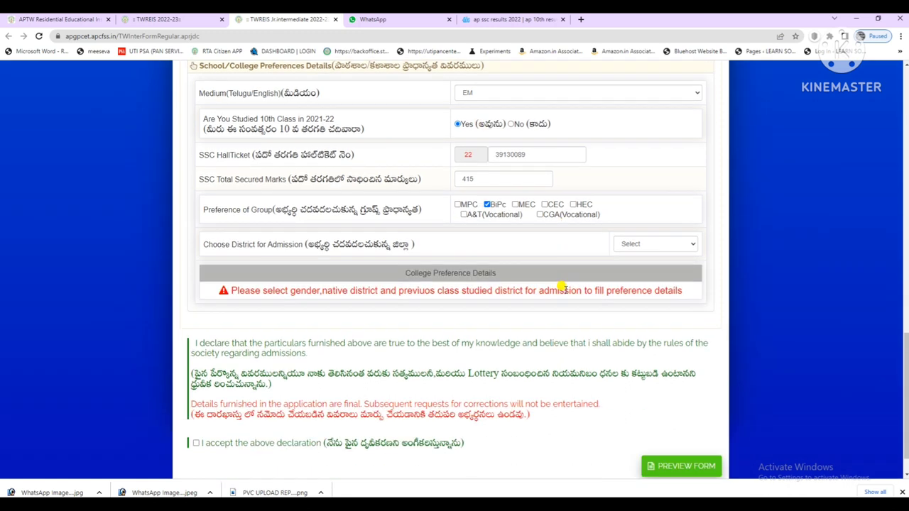
drag(237, 251, 317, 261)
click(319, 261)
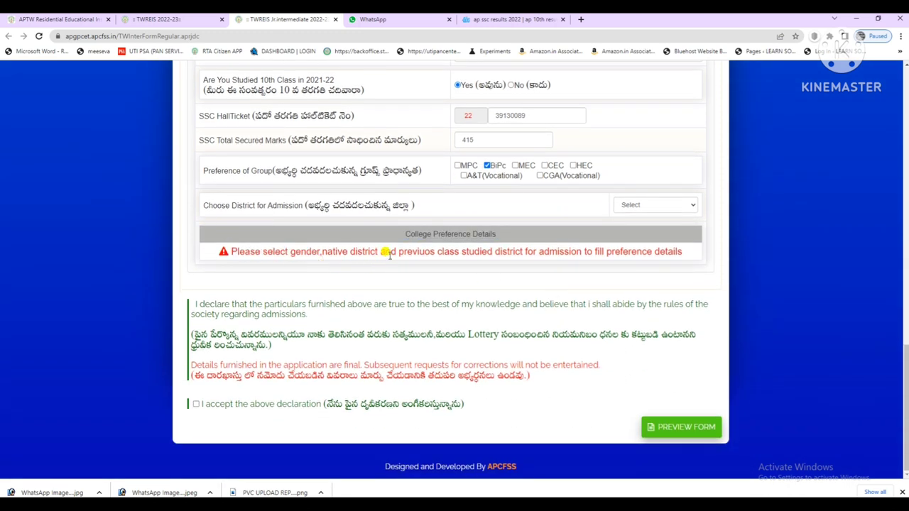
click(634, 206)
click(636, 206)
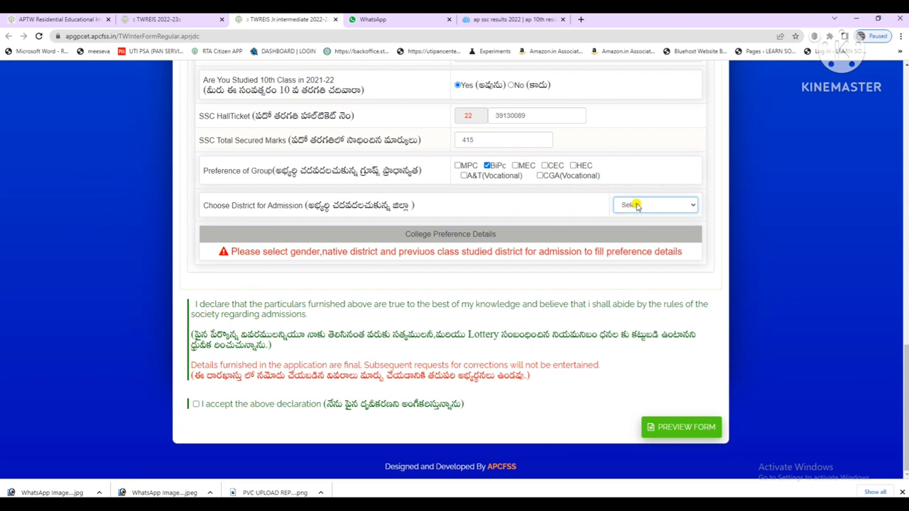
click(637, 206)
click(230, 203)
drag(230, 203, 479, 206)
click(479, 208)
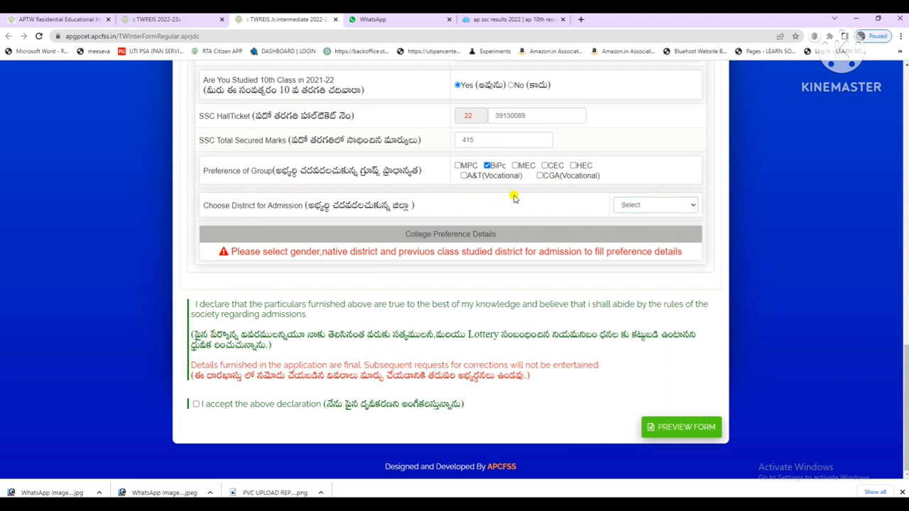
Change the previous institution to TW(Residential School) and accept the declaration
scroll(642, 250, up, 2)
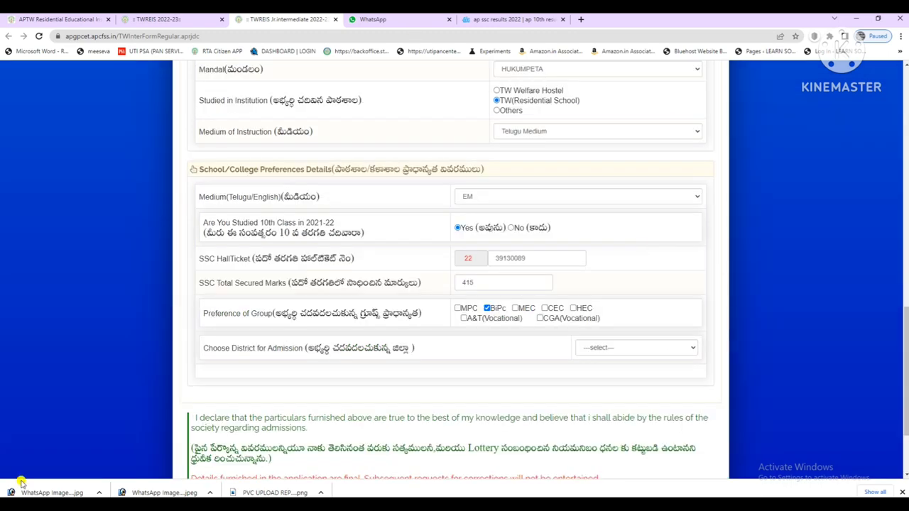
scroll(391, 240, up, 1)
scroll(390, 240, down, 1)
click(498, 101)
scroll(680, 319, down, 2)
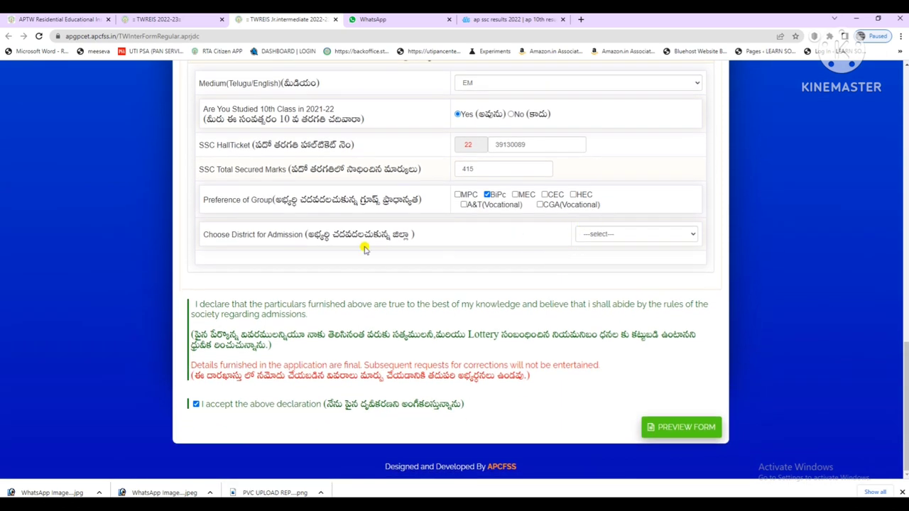
Set the district for admission to Visakhapatnam
click(595, 234)
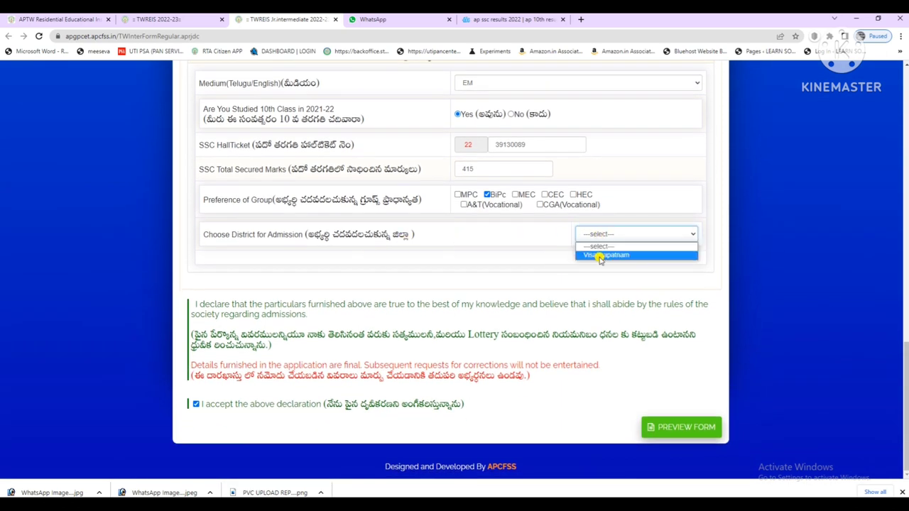
click(600, 256)
scroll(512, 243, down, 2)
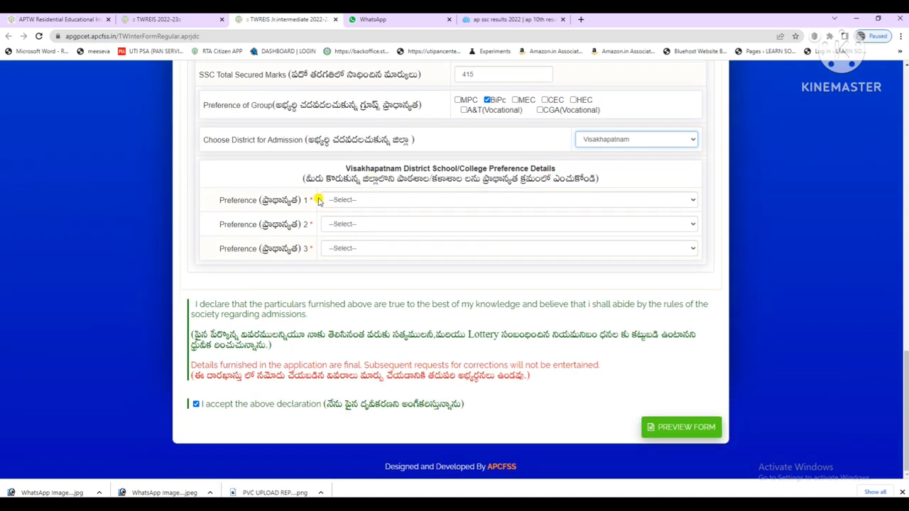
Set the three BiPc APTWRJC (Girls) college preferences in this order: Araku valley, Paderu, G.K.Veedhi
click(353, 201)
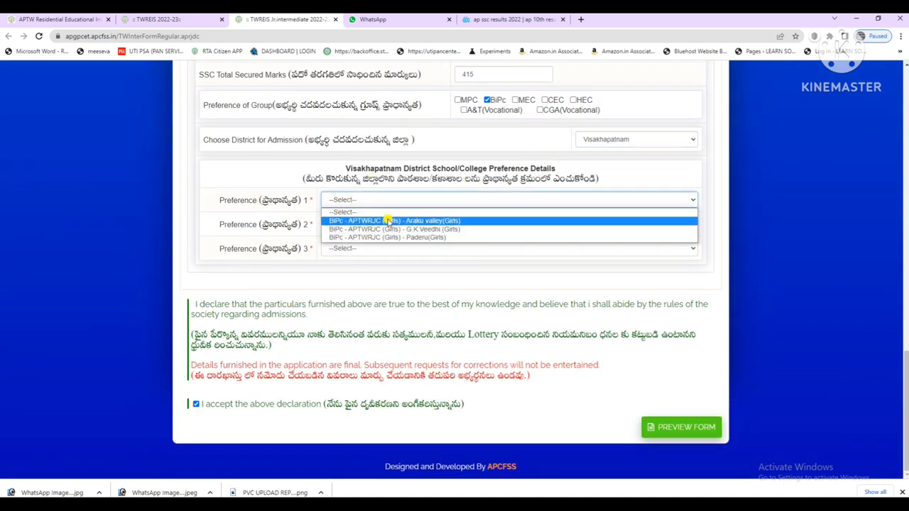
click(460, 221)
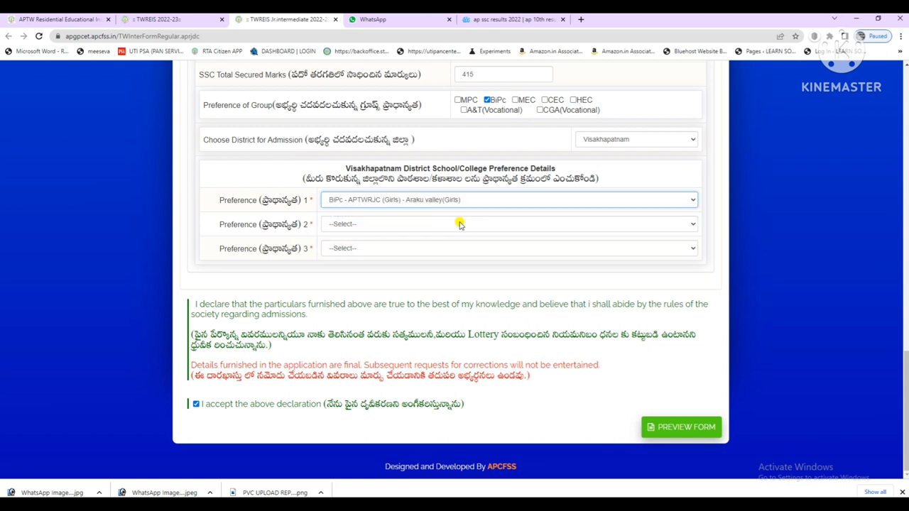
click(370, 226)
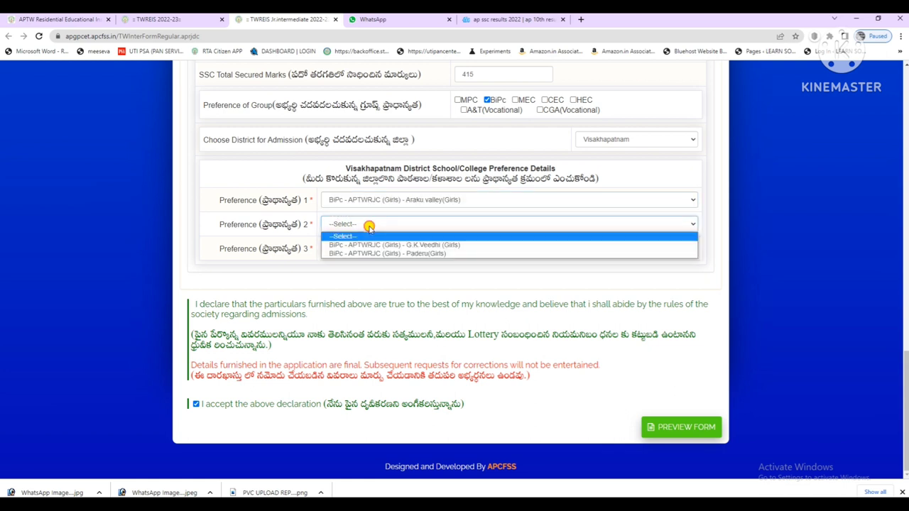
click(403, 254)
click(371, 249)
click(387, 269)
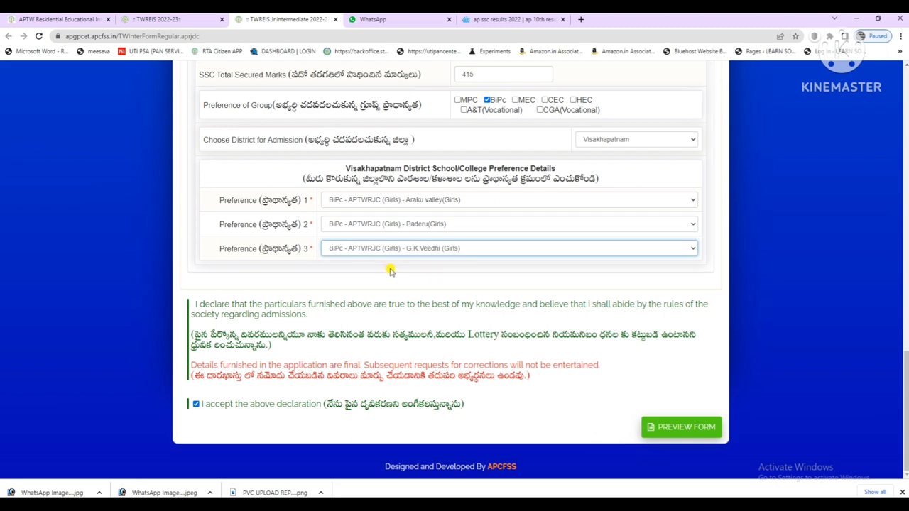
Upload the candidate's photo in Personal Details from the first of today's images in the Downloads folder
scroll(382, 295, up, 20)
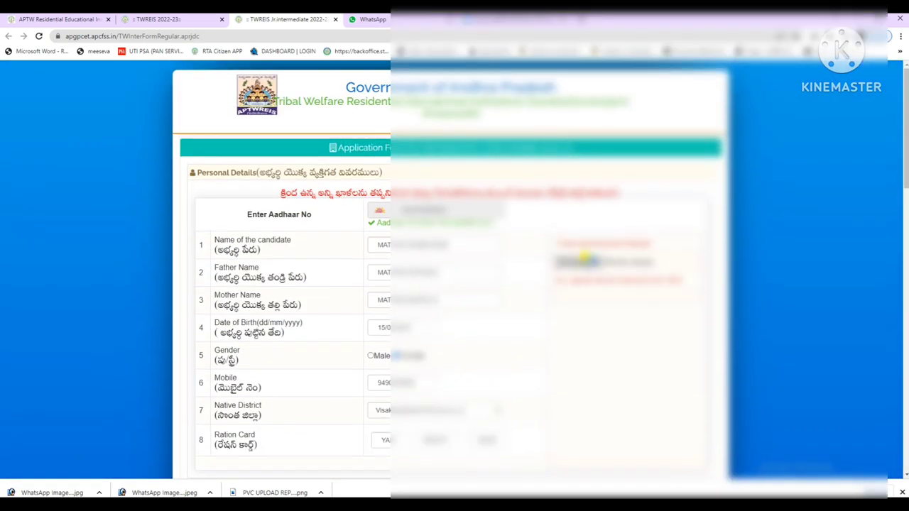
click(586, 259)
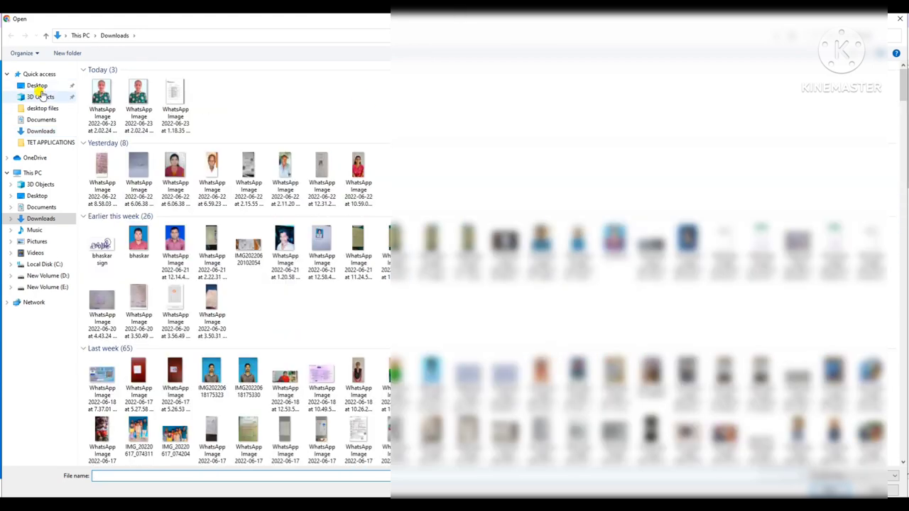
click(103, 101)
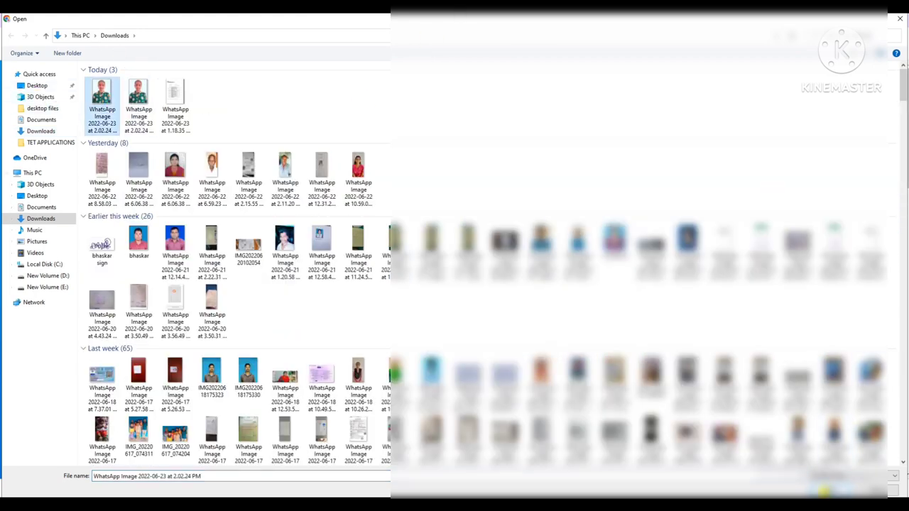
click(827, 489)
Look over the filled-in sections and generate the preview of the application form
scroll(492, 236, down, 1)
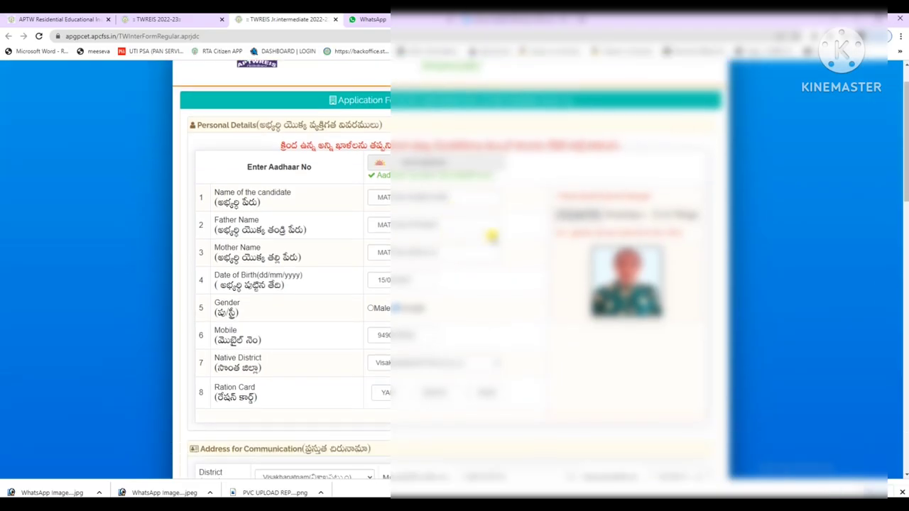
scroll(442, 248, down, 8)
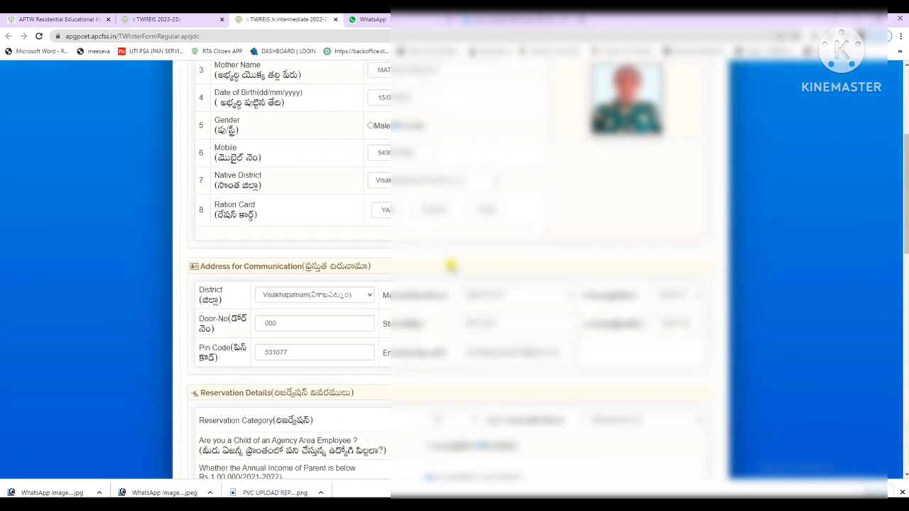
scroll(449, 266, down, 12)
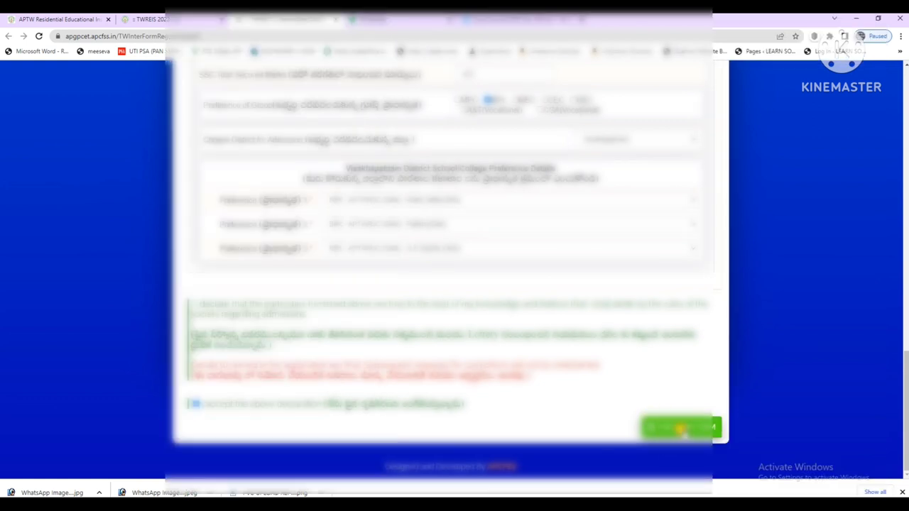
click(680, 428)
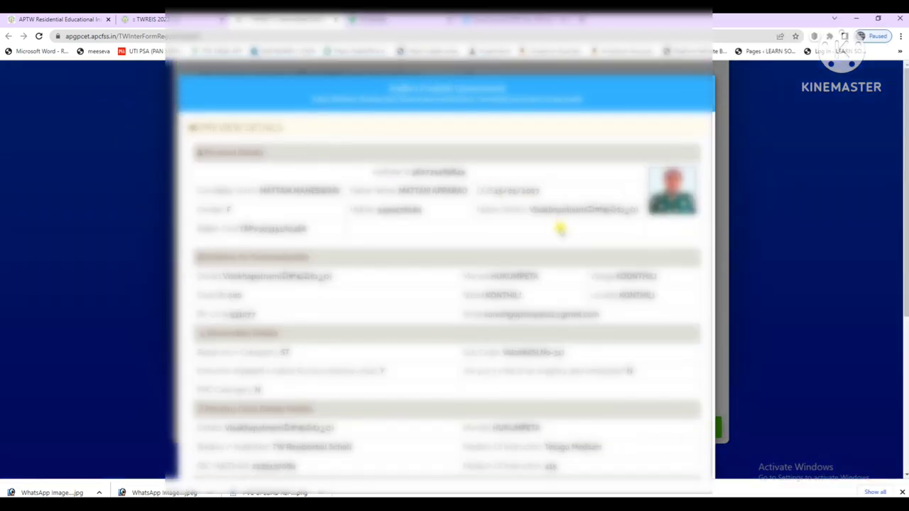
Review all sections of the application preview and submit the application
scroll(561, 228, down, 1)
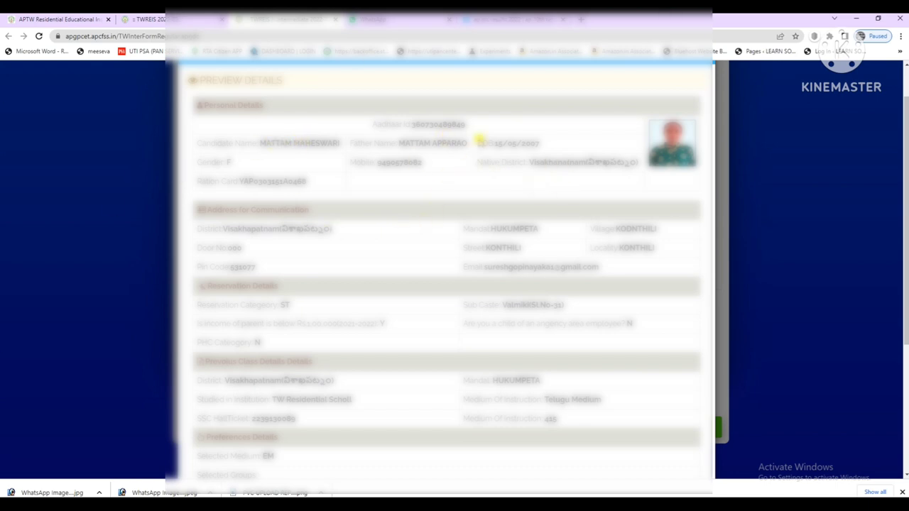
scroll(561, 220, down, 2)
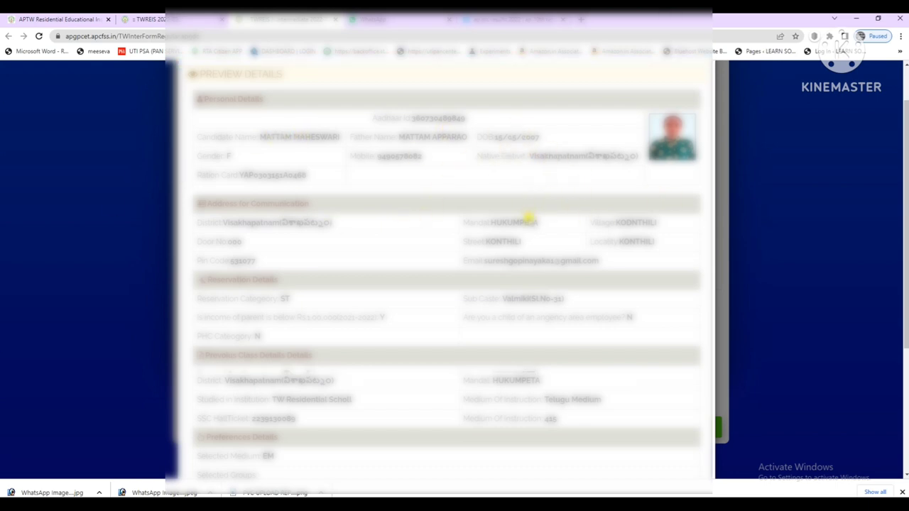
scroll(540, 219, down, 3)
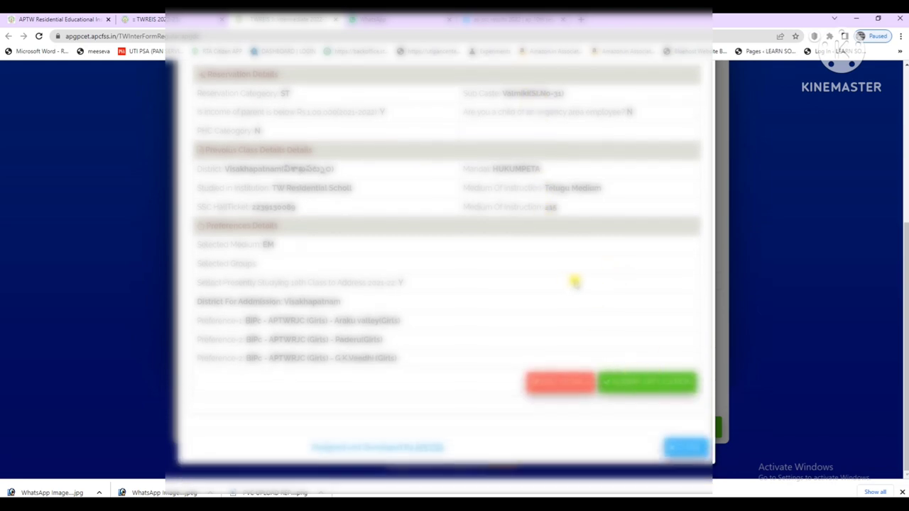
scroll(512, 185, up, 5)
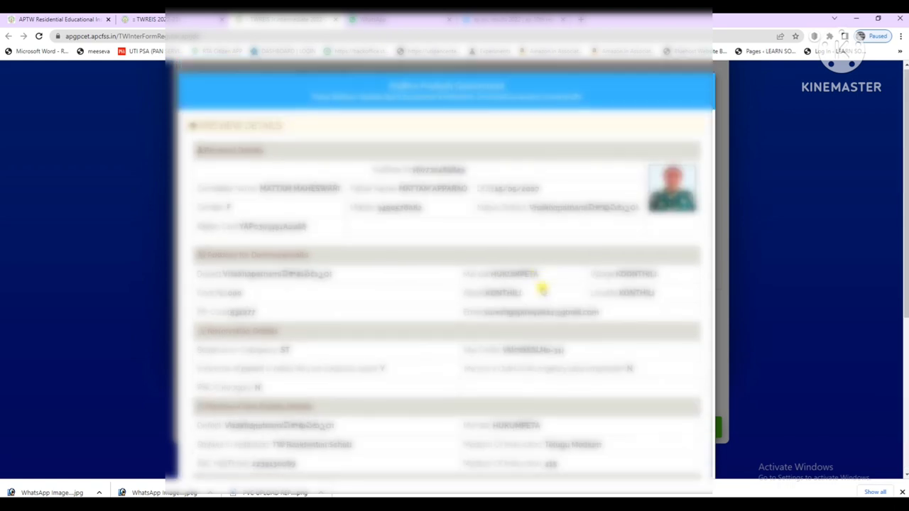
scroll(553, 218, down, 1)
scroll(553, 218, down, 5)
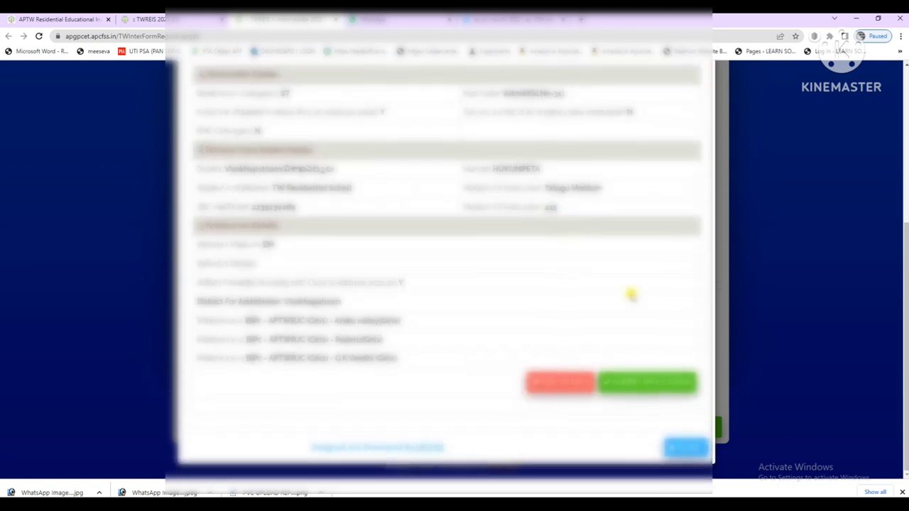
click(652, 384)
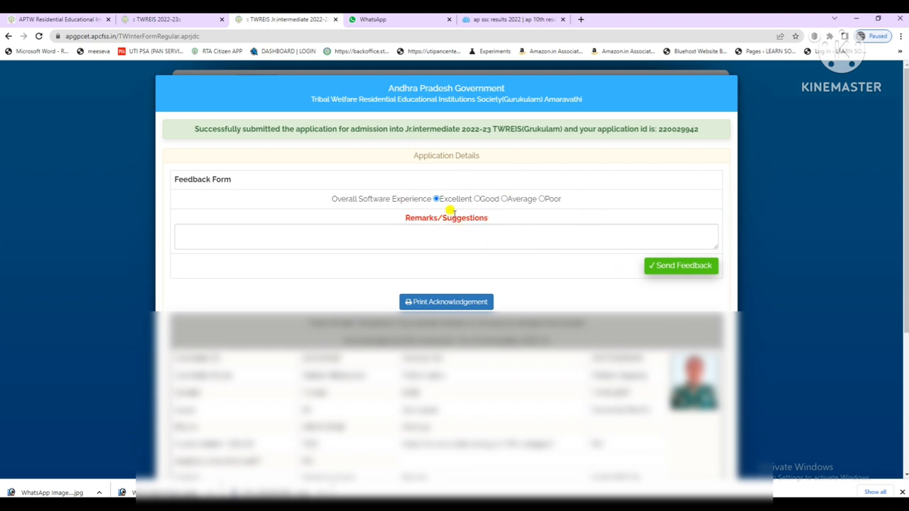
click(525, 243)
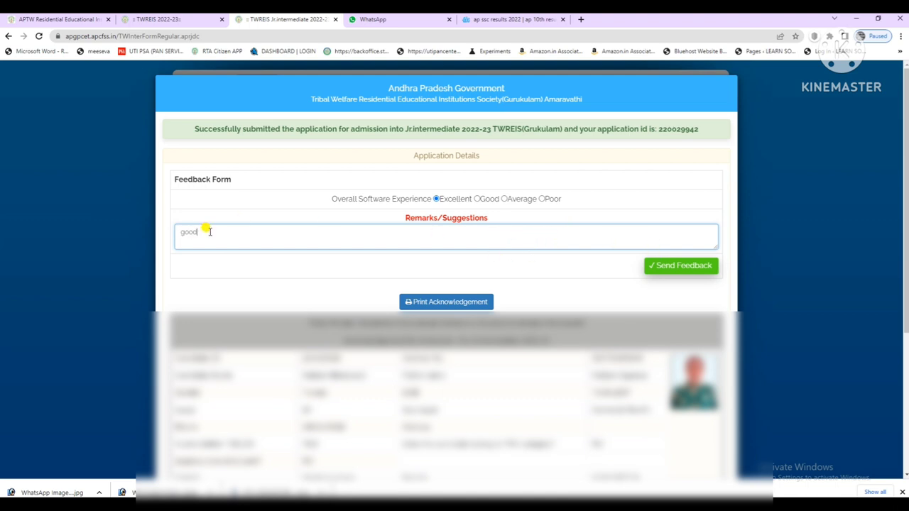
text(good)
drag(209, 232, 144, 223)
key(BackSpace)
click(692, 266)
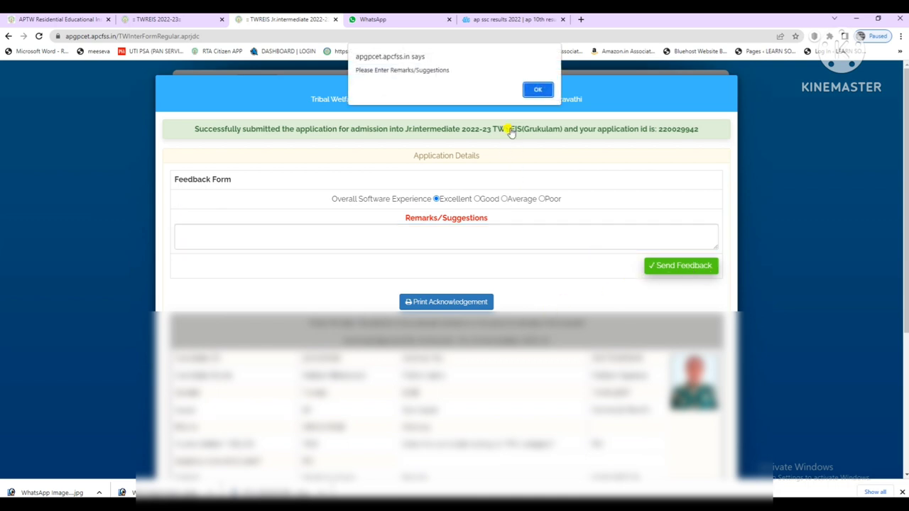
click(538, 90)
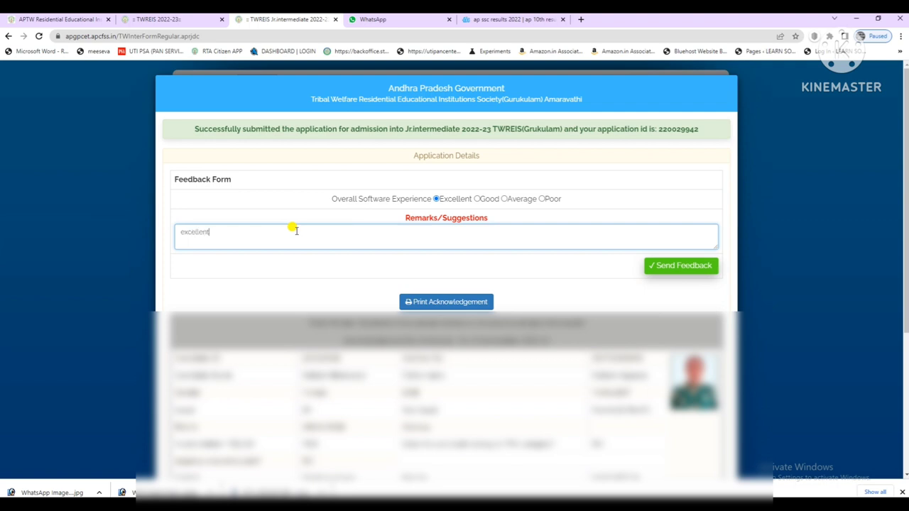
Send the feedback with the remark "excellent" and open the acknowledgement for printing
click(682, 267)
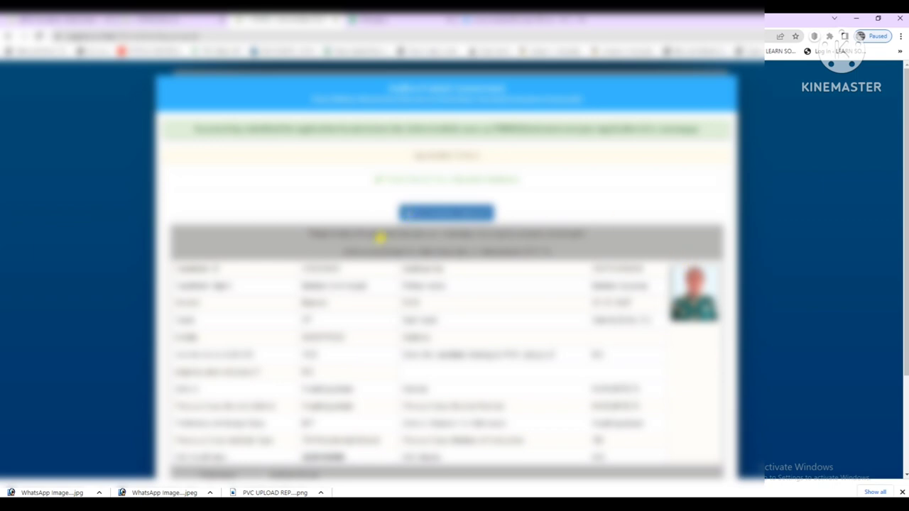
scroll(380, 238, down, 2)
scroll(564, 186, up, 1)
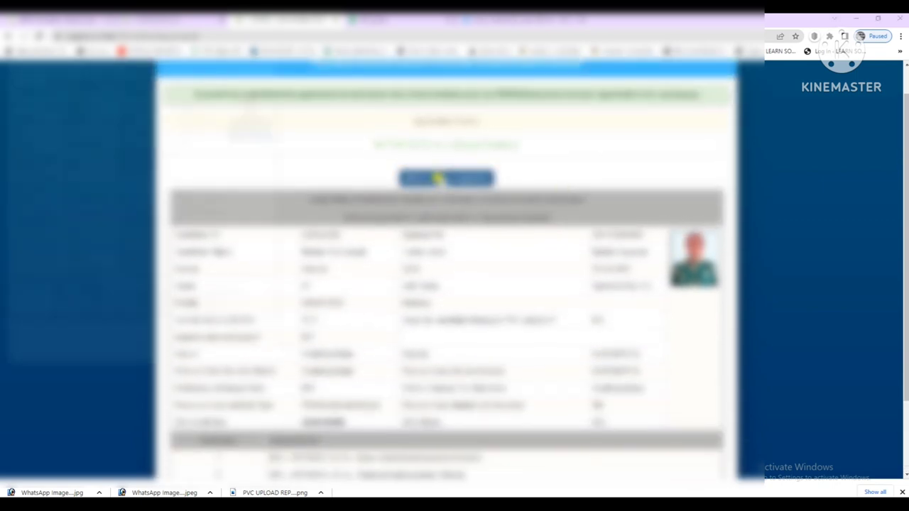
click(438, 178)
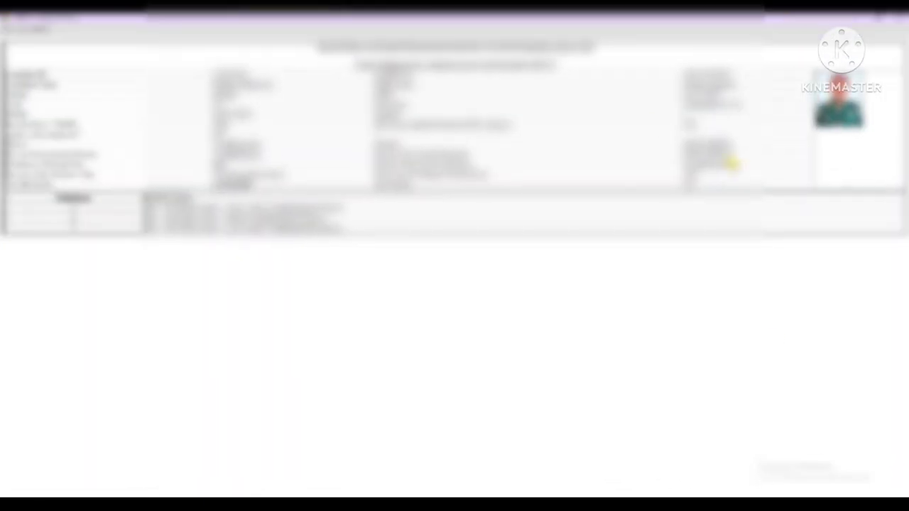